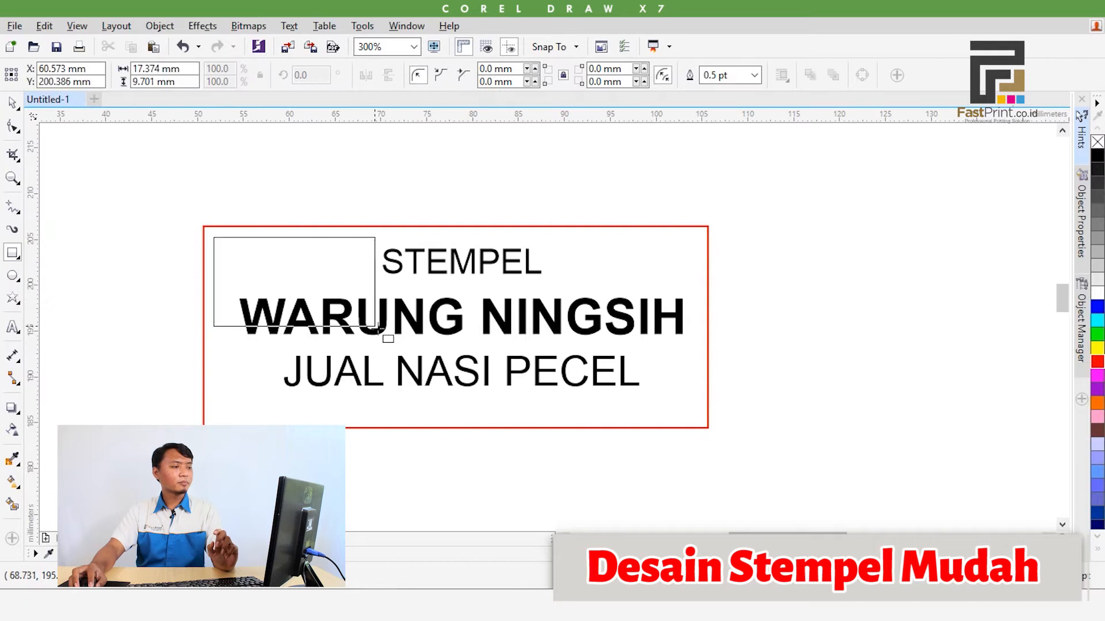
Draw a rectangular frame about 52.8 × 19.8 mm around the stamp text, inside the red border, and set its outline width to 2.0 pt
{"action": "key", "text": "ctrl+z"}
{"action": "left_click_drag", "start_coordinate": [215, 235], "coordinate": [699, 415]}
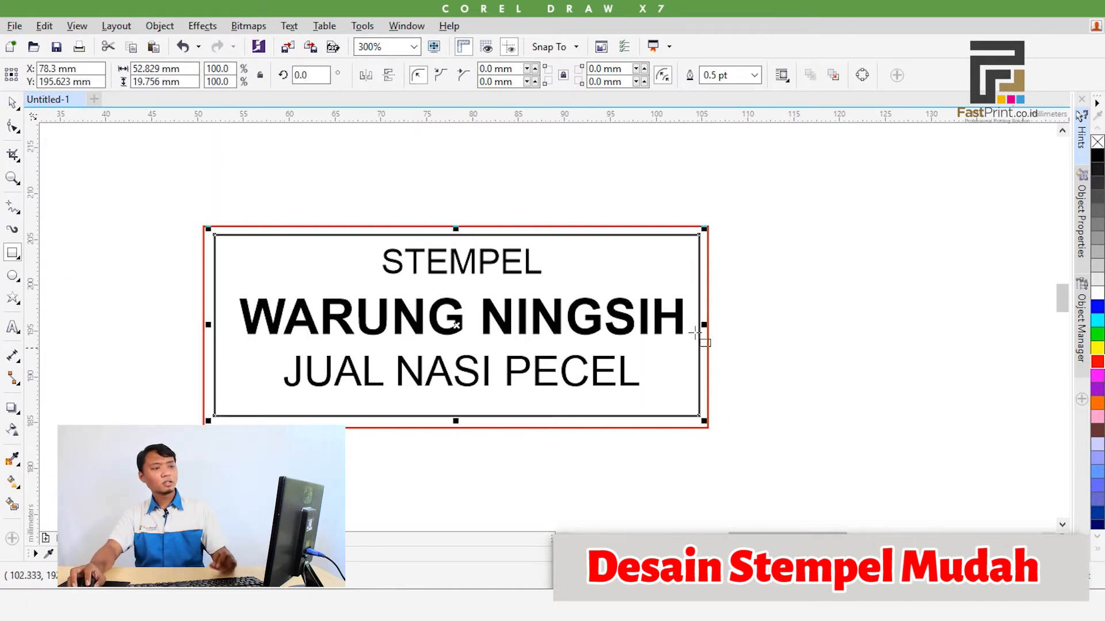
{"action": "left_click", "coordinate": [755, 75]}
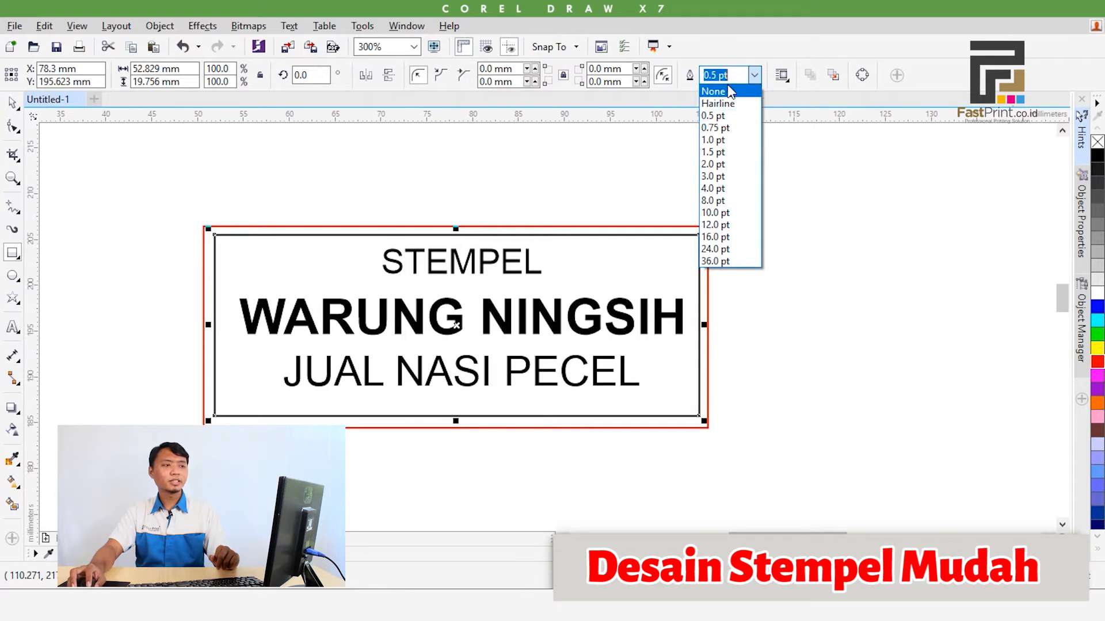
{"action": "left_click", "coordinate": [734, 76]}
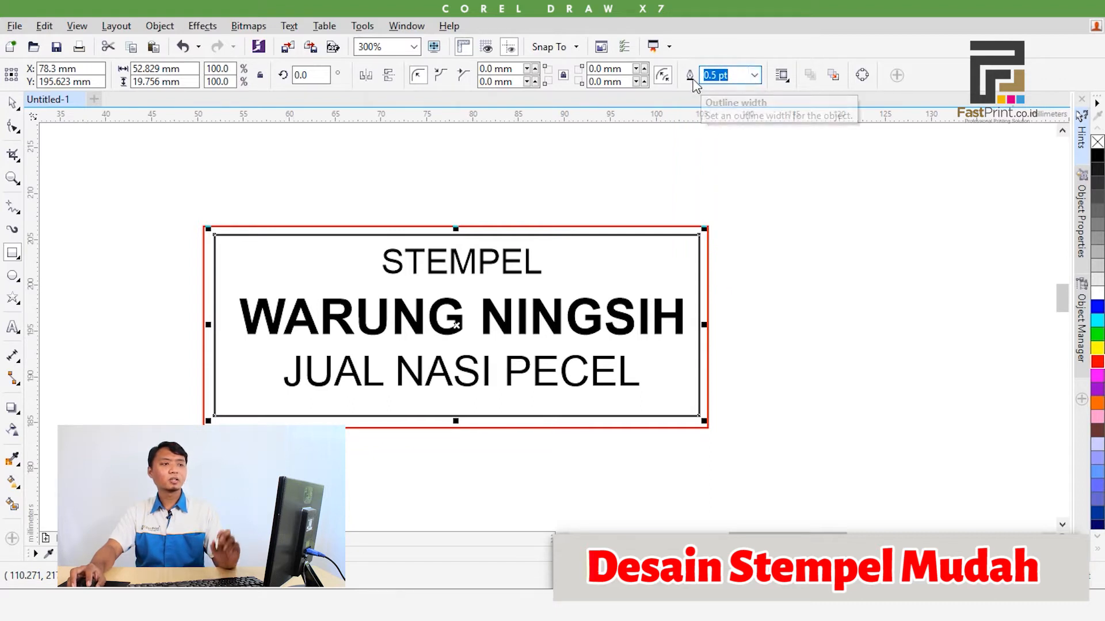
{"action": "left_click", "coordinate": [754, 74]}
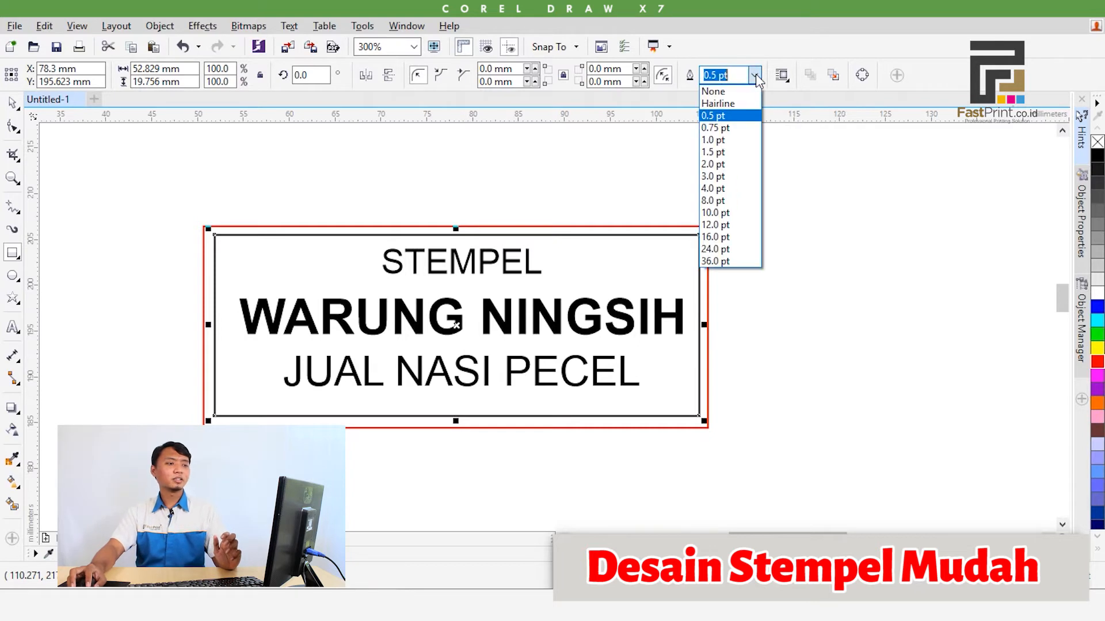
{"action": "left_click", "coordinate": [735, 167]}
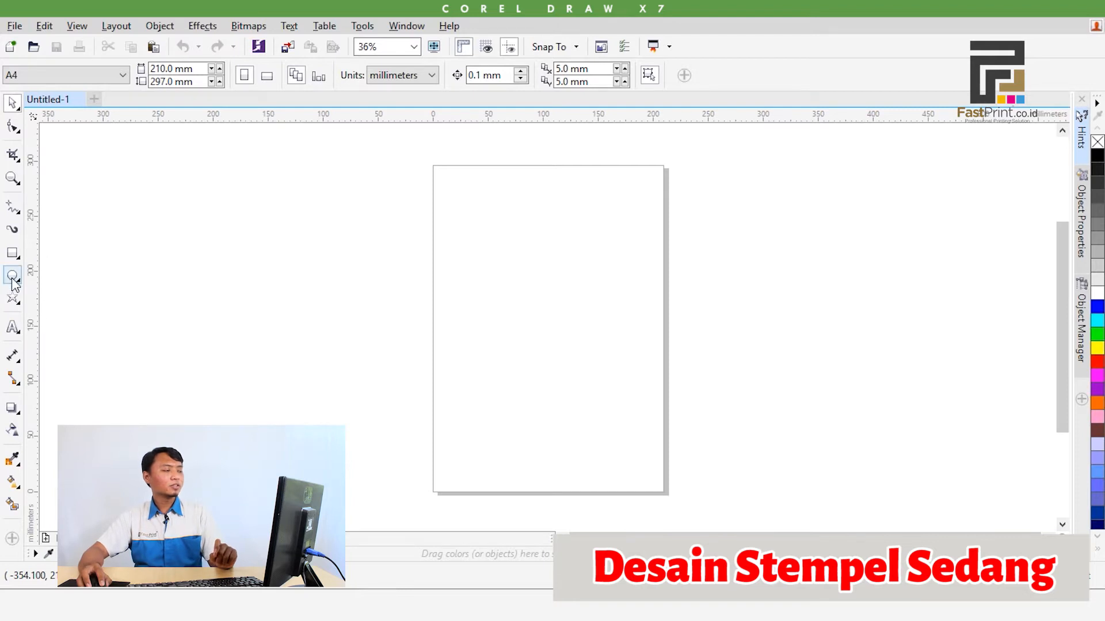
Draw a circle in the upper part of the page and set its diameter to 40 mm
{"action": "left_click", "coordinate": [13, 276]}
{"action": "left_click_drag", "start_coordinate": [480, 227], "coordinate": [603, 348]}
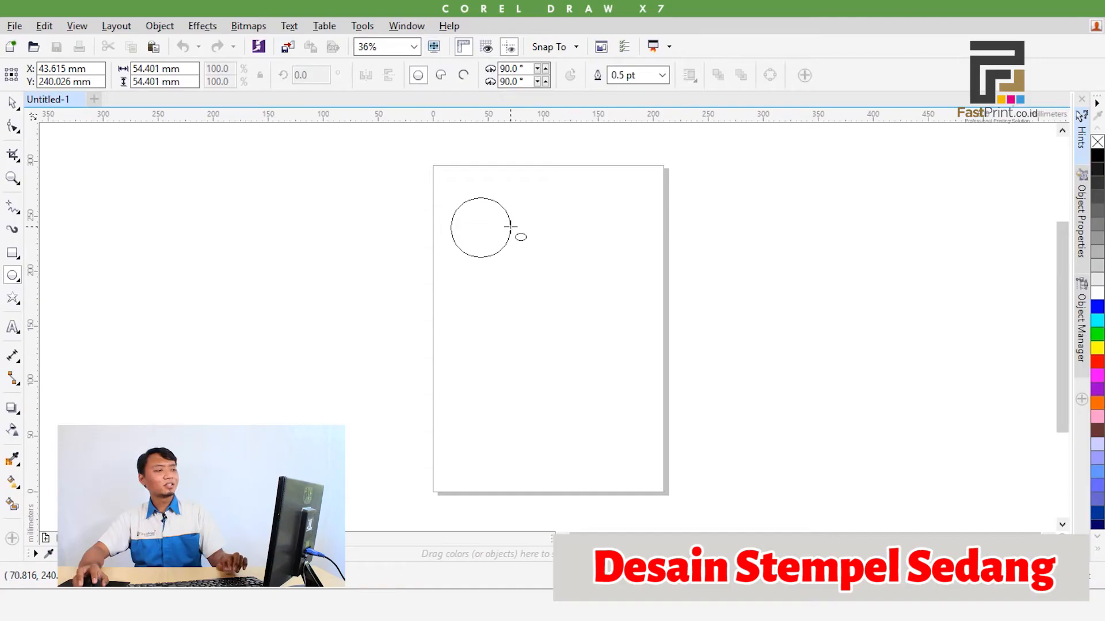
{"action": "left_click_drag", "start_coordinate": [511, 226], "coordinate": [511, 227]}
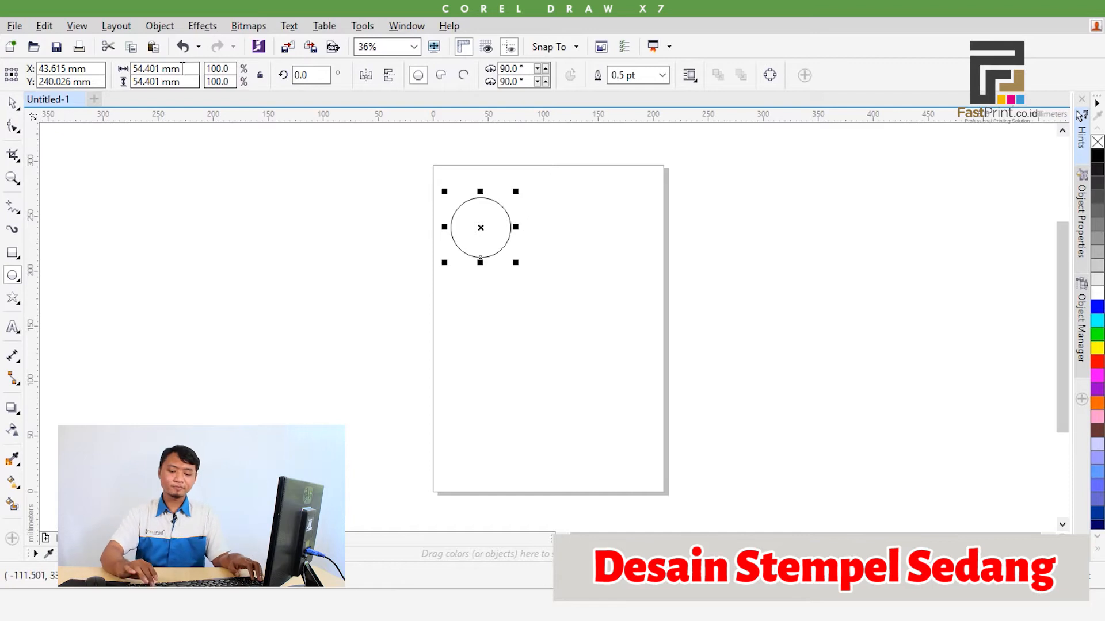
{"action": "left_click_drag", "start_coordinate": [182, 68], "coordinate": [91, 63]}
{"action": "type", "text": "40"}
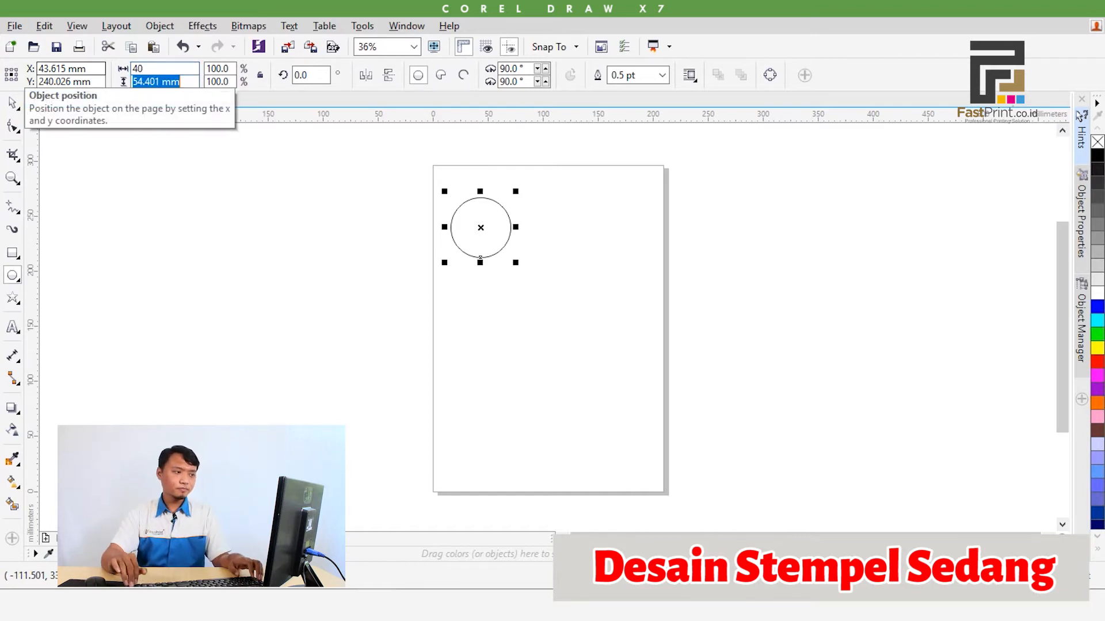
{"action": "key", "text": "Return"}
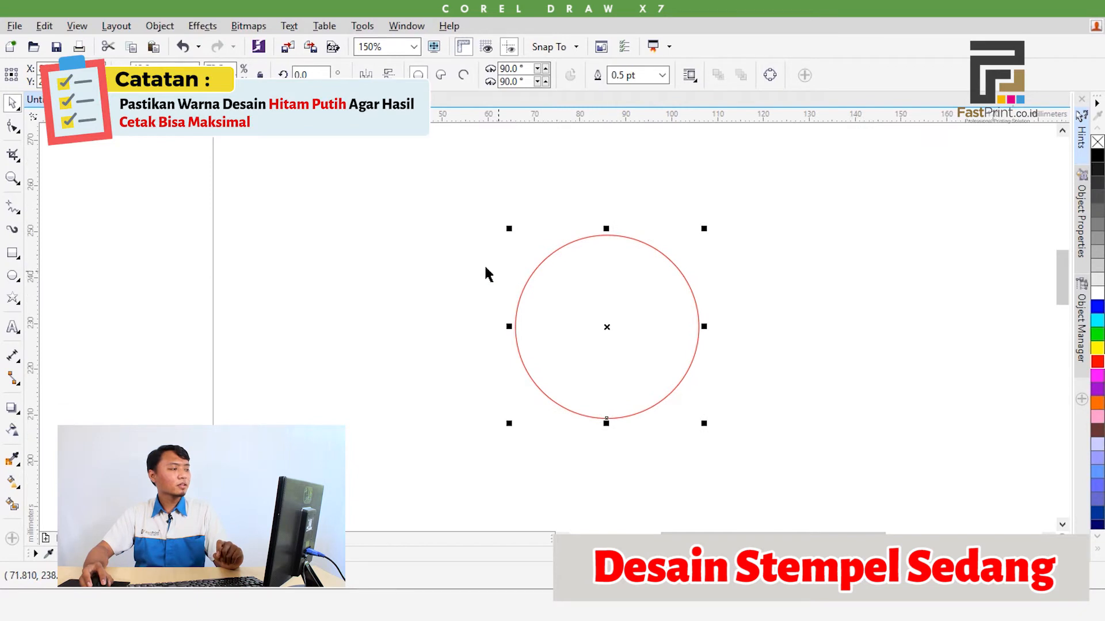
Draw a concentric circle about 36.8 mm in diameter inside the red circle and set its outline width to 2.0 pt
{"action": "left_click", "coordinate": [240, 281]}
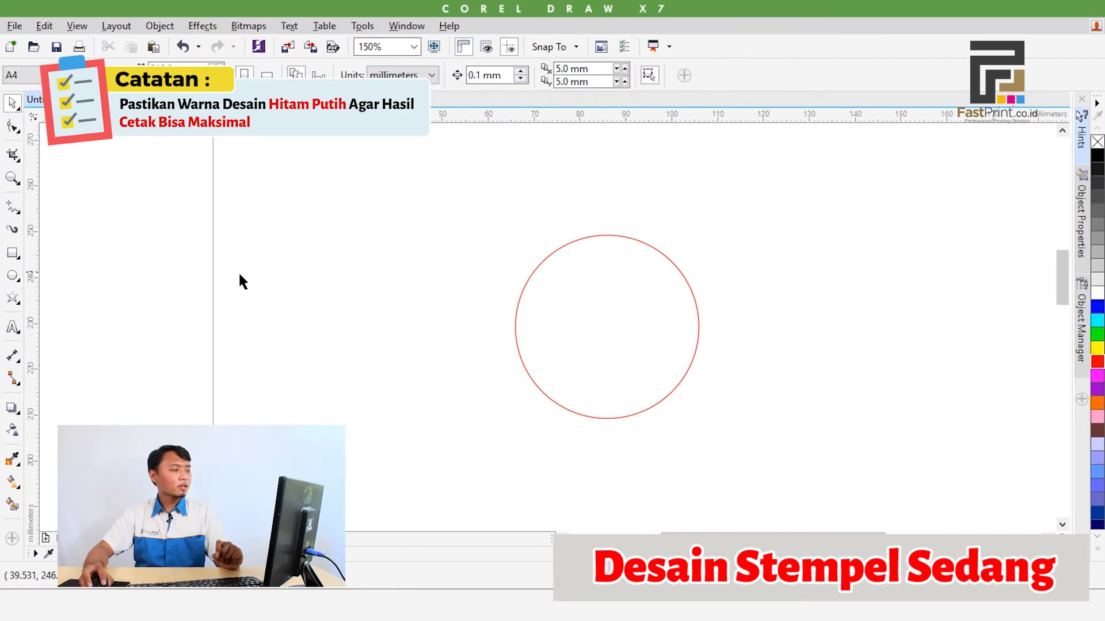
{"action": "left_click", "coordinate": [14, 278]}
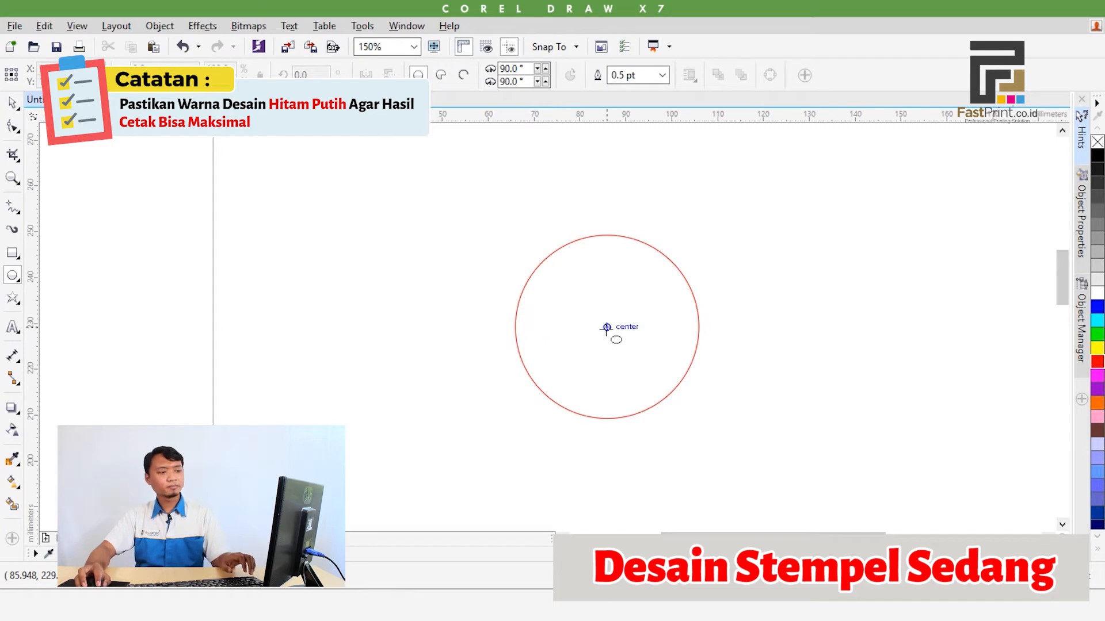
{"action": "mouse_move", "coordinate": [623, 348]}
{"action": "left_mouse_down"}
{"action": "mouse_move", "coordinate": [659, 411]}
{"action": "mouse_move", "coordinate": [651, 408]}
{"action": "left_mouse_up"}
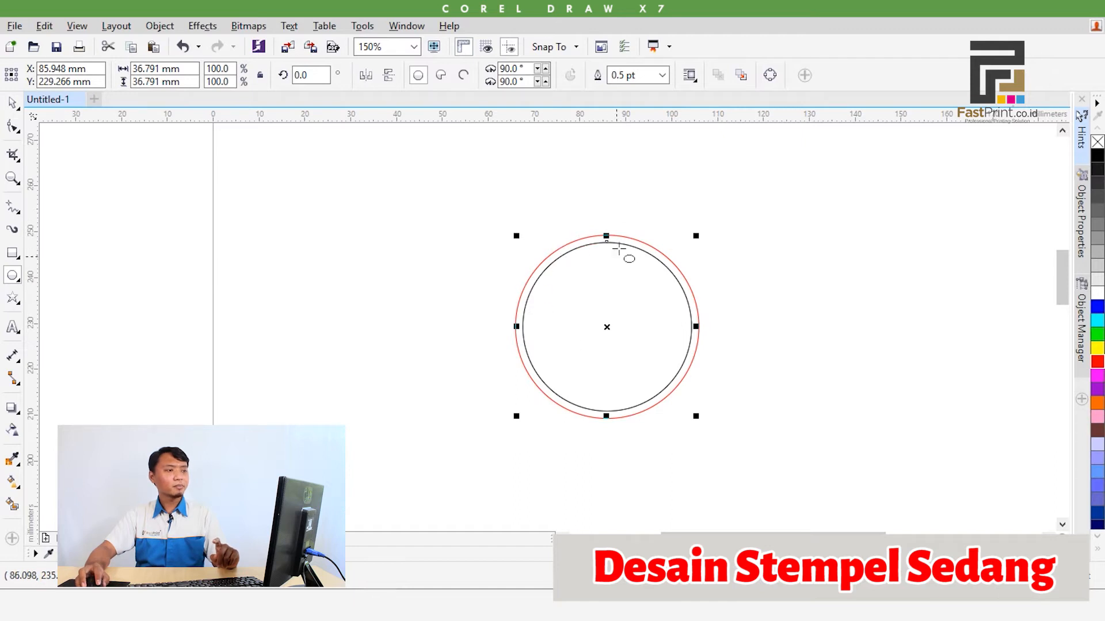
{"action": "left_click", "coordinate": [659, 78]}
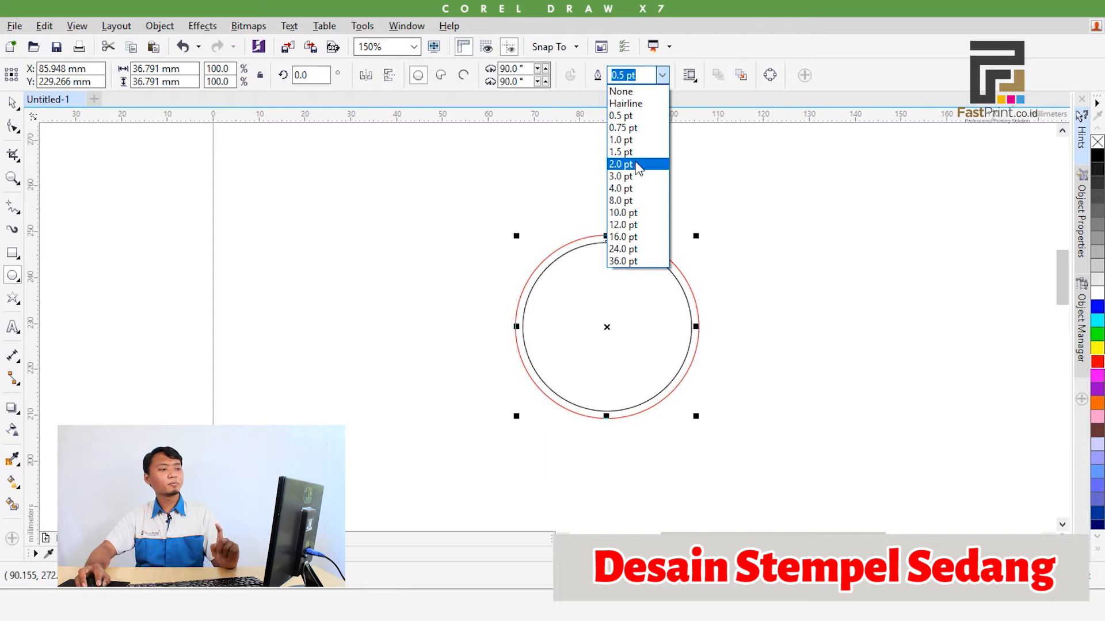
{"action": "left_click", "coordinate": [637, 165]}
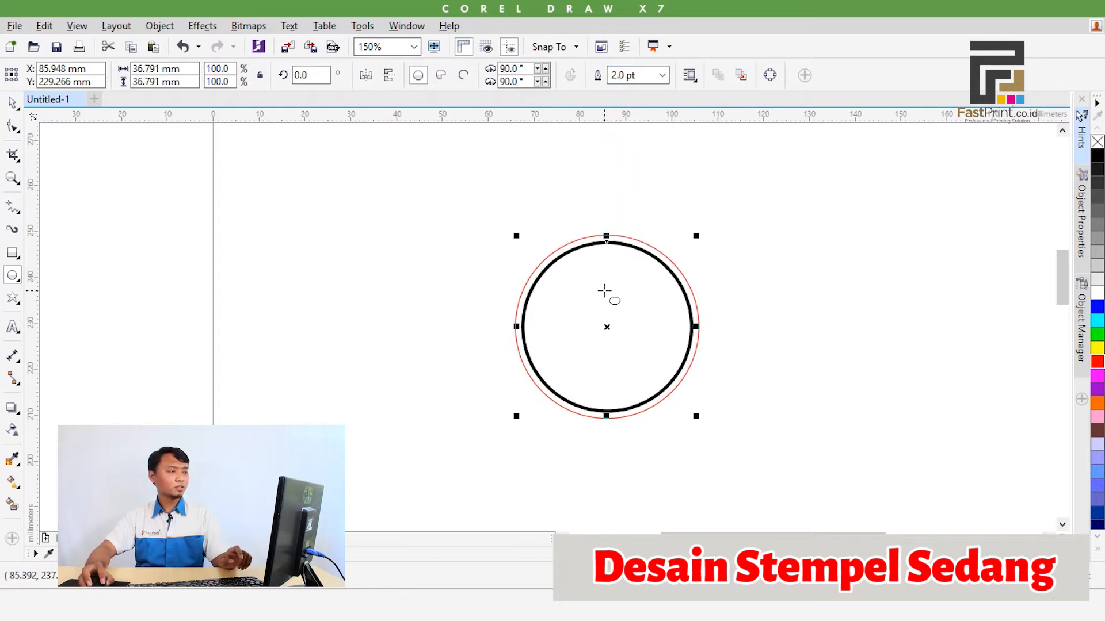
Draw a smaller concentric circle inside the thick black ring and set its outline width to 1.0 pt
{"action": "left_click_drag", "start_coordinate": [604, 291], "coordinate": [567, 232]}
{"action": "key", "text": "Escape"}
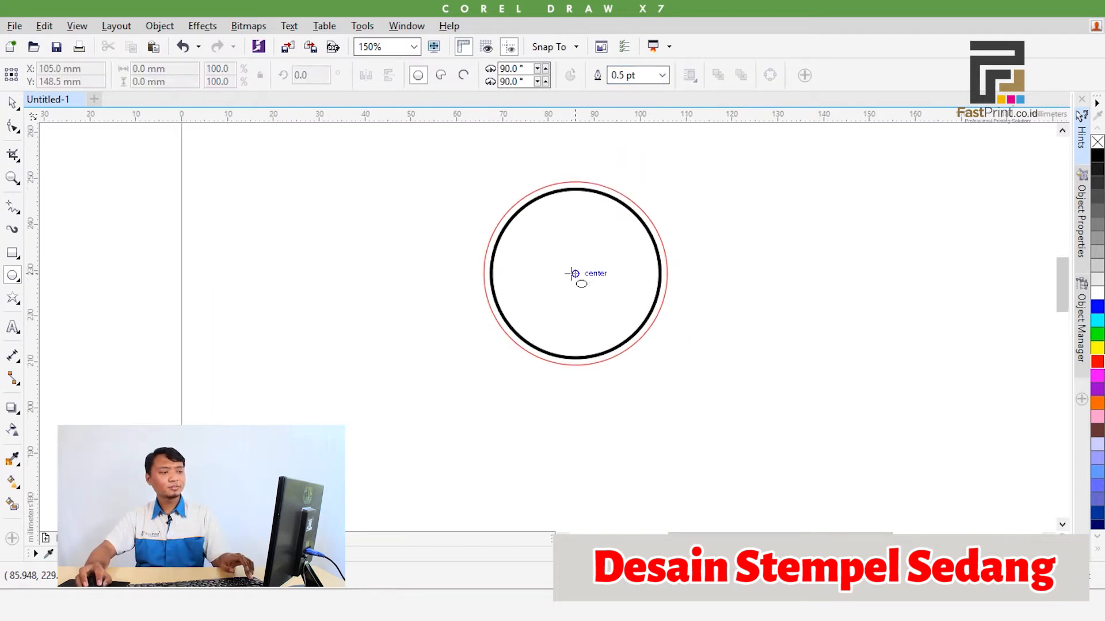
{"action": "left_click_drag", "start_coordinate": [574, 273], "coordinate": [629, 340]}
{"action": "scroll", "coordinate": [629, 288], "scroll_direction": "up", "scroll_amount": 1}
{"action": "left_click", "coordinate": [662, 75]}
{"action": "left_click", "coordinate": [649, 140]}
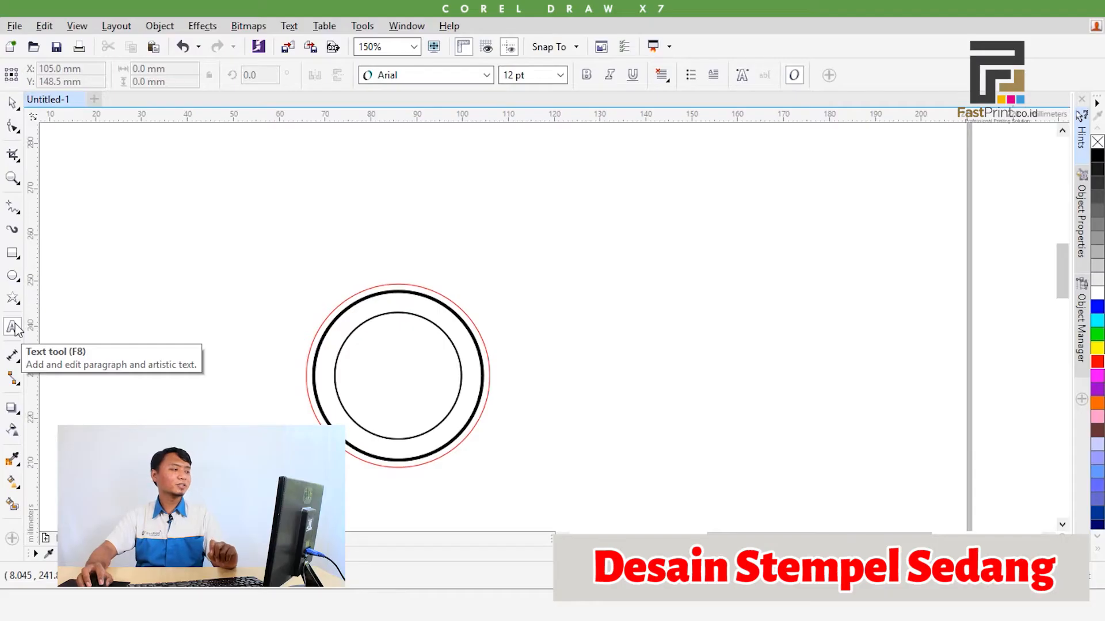
Add the artistic text "PT. MAKMUR ABADI" above the circles
{"action": "left_click", "coordinate": [13, 328]}
{"action": "left_click", "coordinate": [306, 210]}
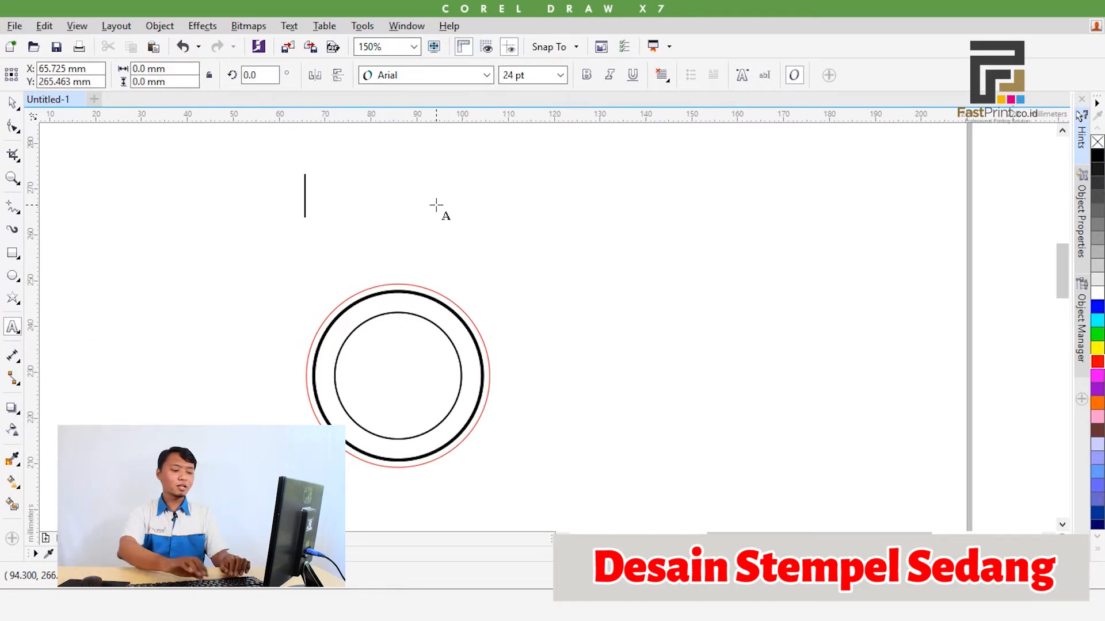
{"action": "type", "text": "PT. "}
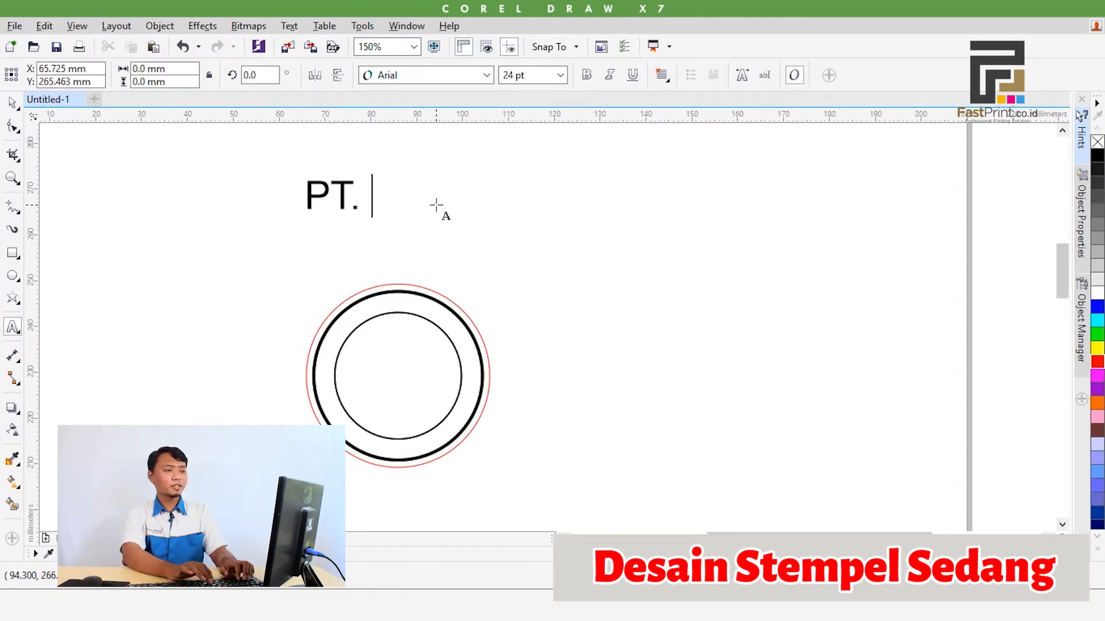
{"action": "type", "text": "MAKMUR A"}
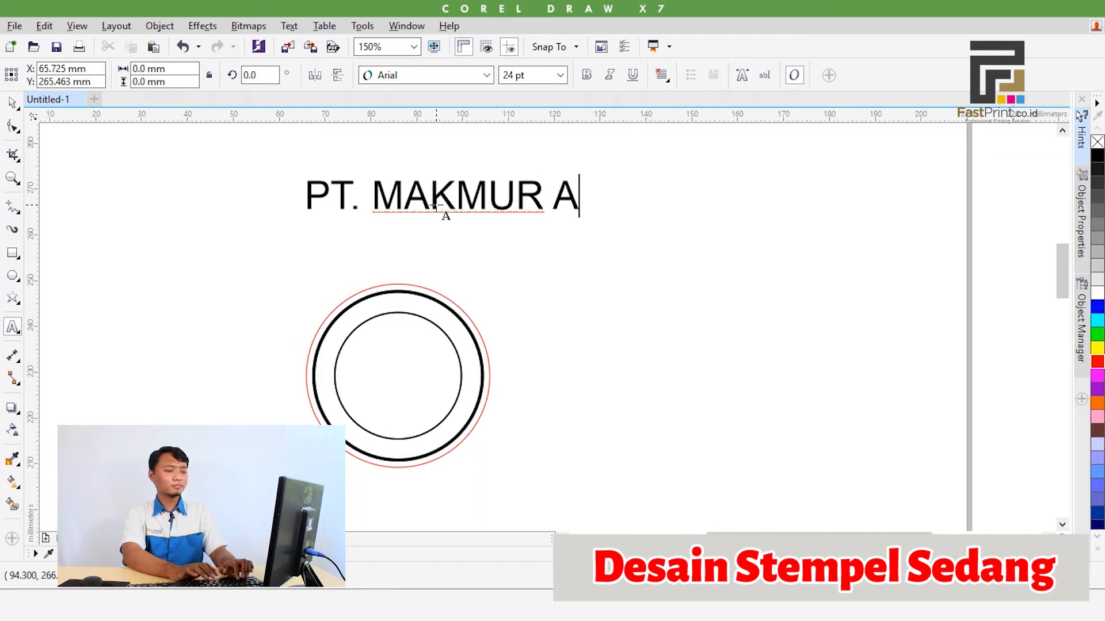
{"action": "type", "text": "BADI"}
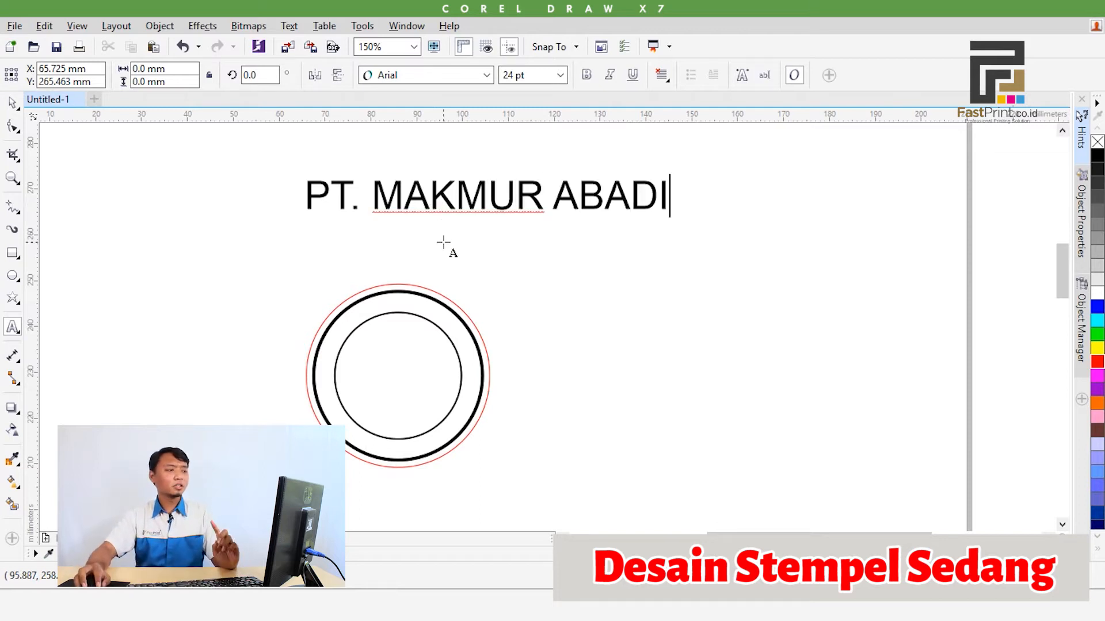
Add "PALANGKARAYA" as a separate text object between the company name and the circles
{"action": "left_click", "coordinate": [420, 248]}
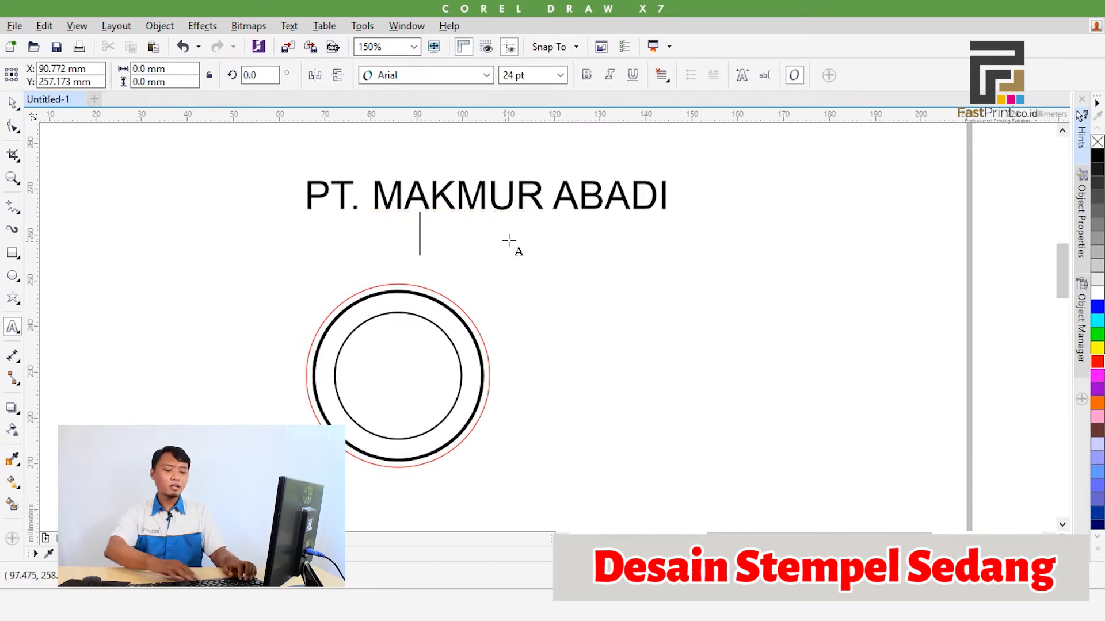
{"action": "type", "text": "PALANGKARA"}
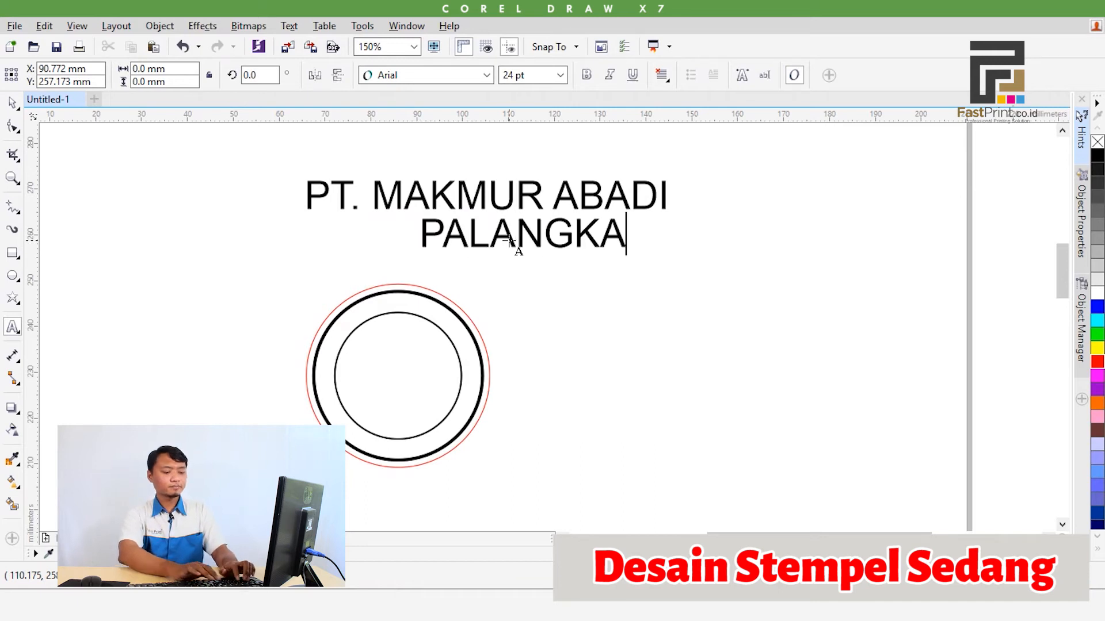
{"action": "key", "text": "Escape"}
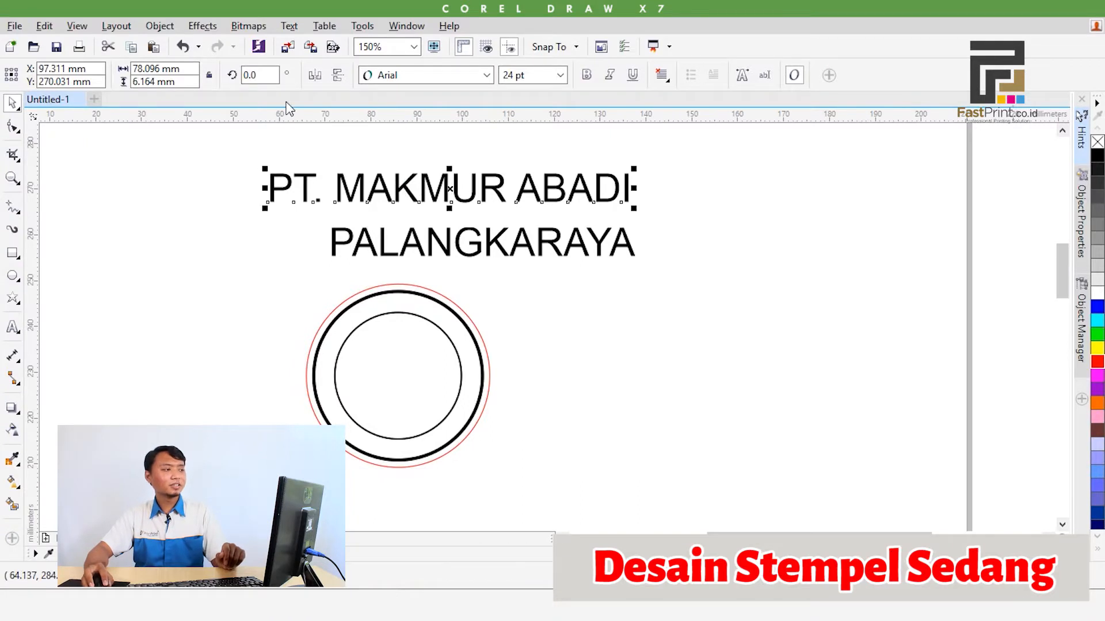
Fit the "PT. MAKMUR ABADI" text to the path of the innermost circle, centred along its upper arc
{"action": "left_click", "coordinate": [289, 27]}
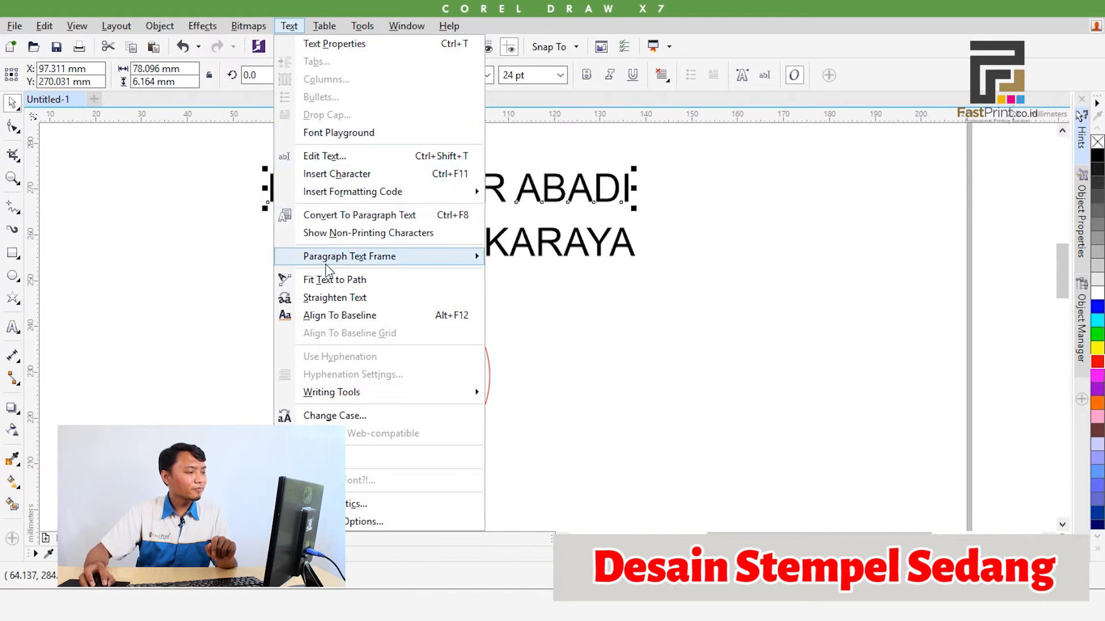
{"action": "left_click", "coordinate": [331, 280]}
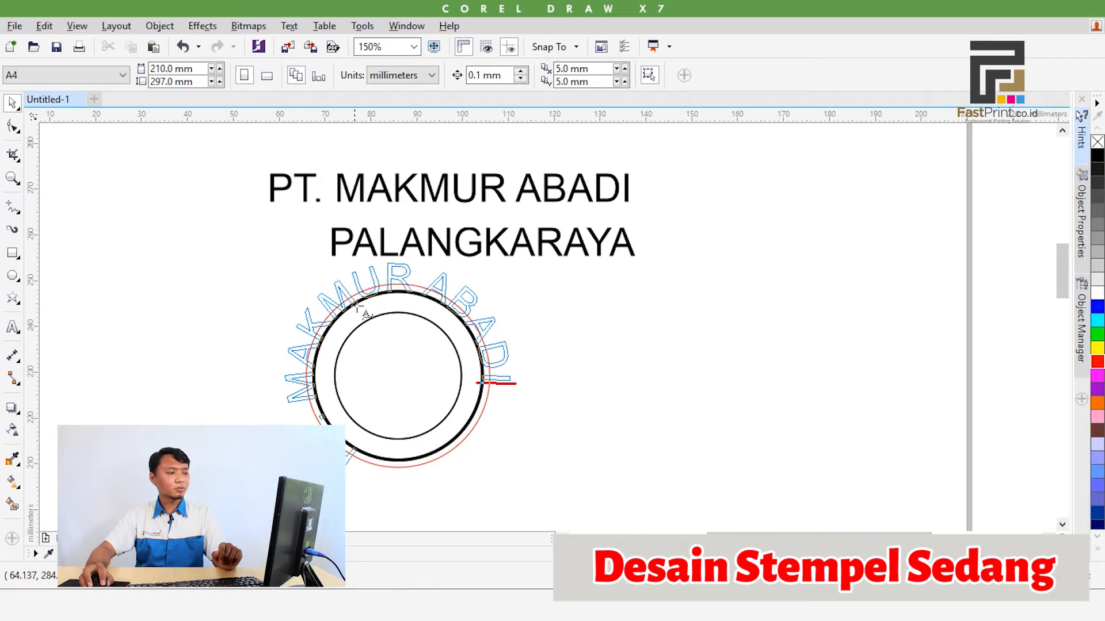
{"action": "left_click", "coordinate": [404, 316]}
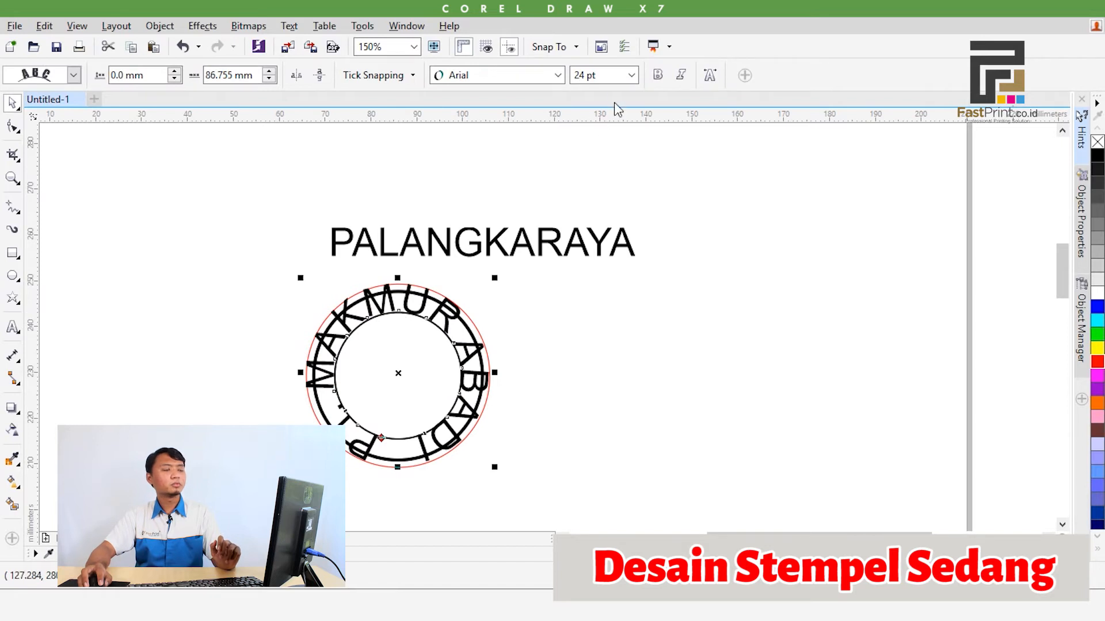
Set the curved company name to 12 pt and make it bold
{"action": "left_click", "coordinate": [632, 75]}
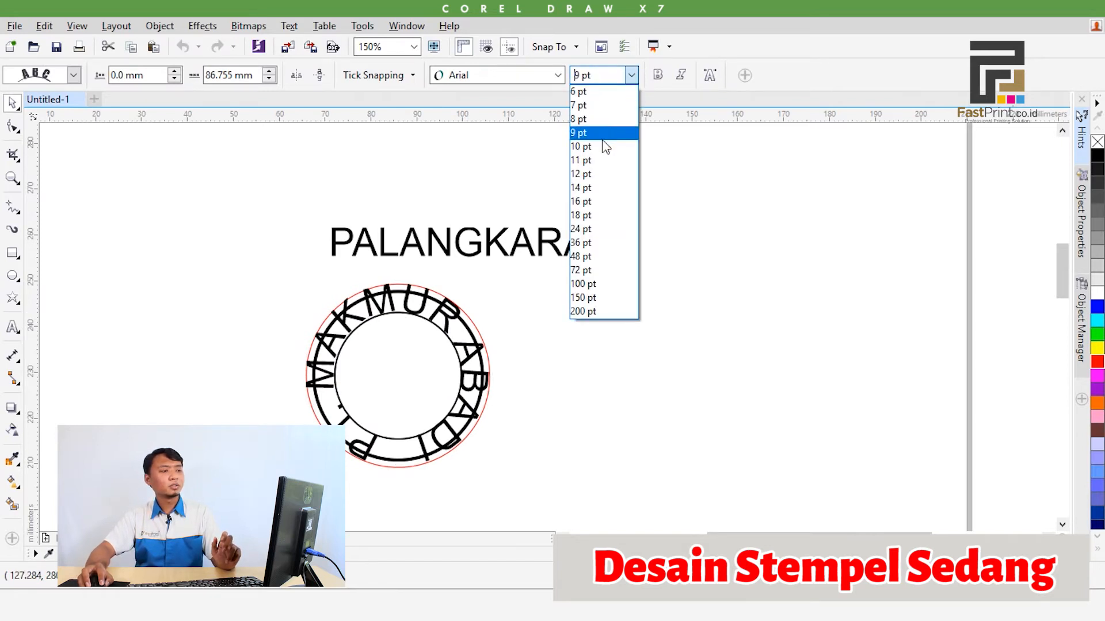
{"action": "left_click", "coordinate": [604, 174]}
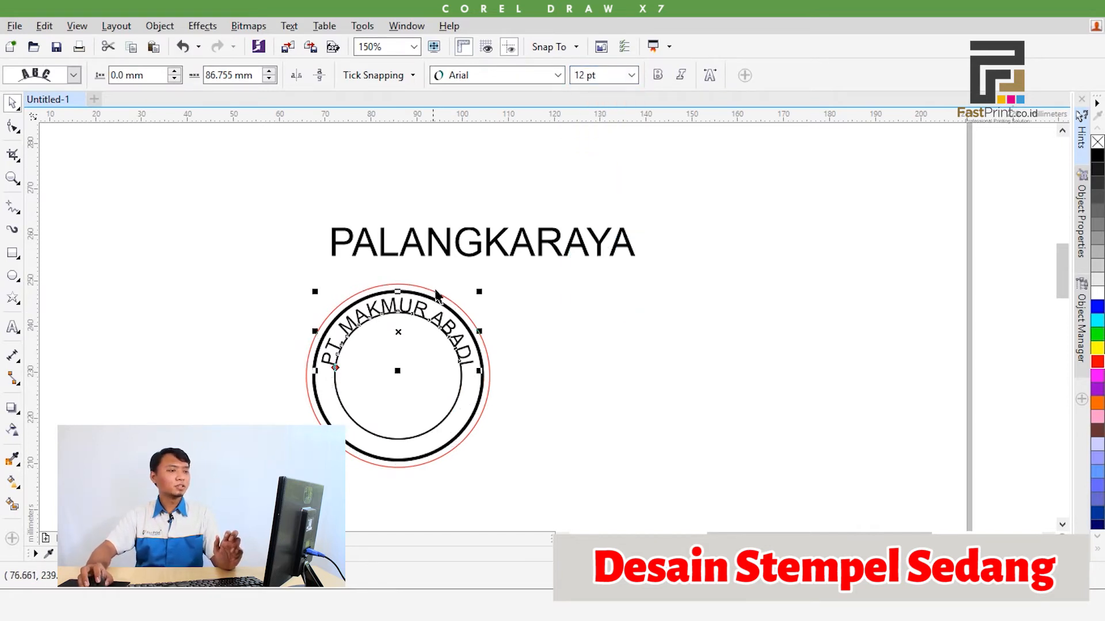
{"action": "scroll", "coordinate": [435, 295], "scroll_direction": "up", "scroll_amount": 2}
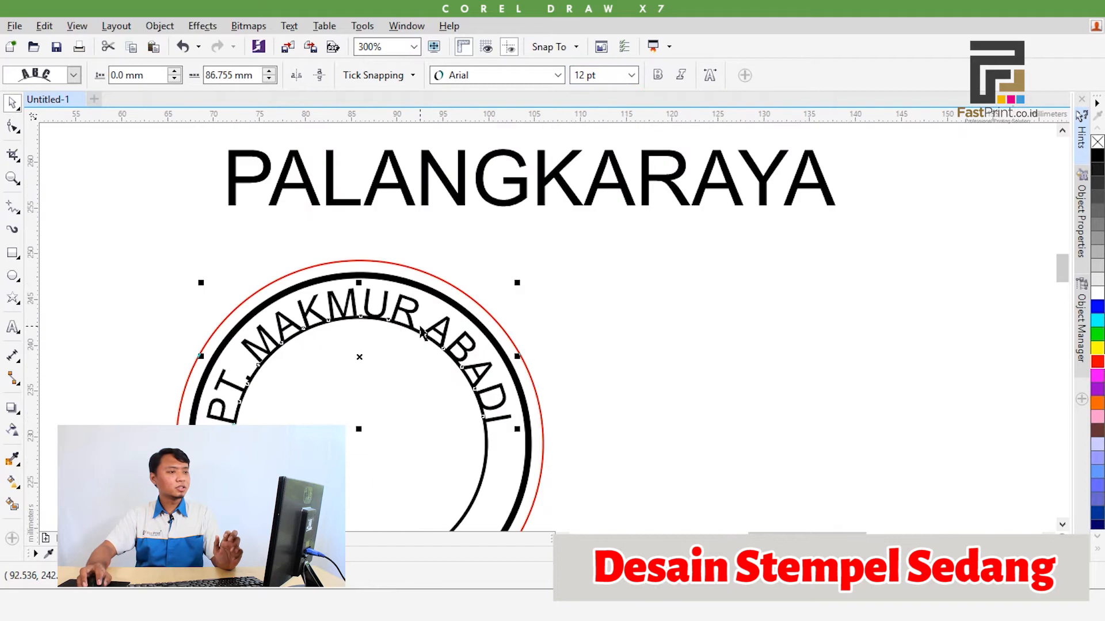
{"action": "left_click", "coordinate": [657, 76]}
Offset the curved company name about 0.6 mm outward from the inner circle so it sits between the two black rings
{"action": "scroll", "coordinate": [333, 302], "scroll_direction": "up", "scroll_amount": 4}
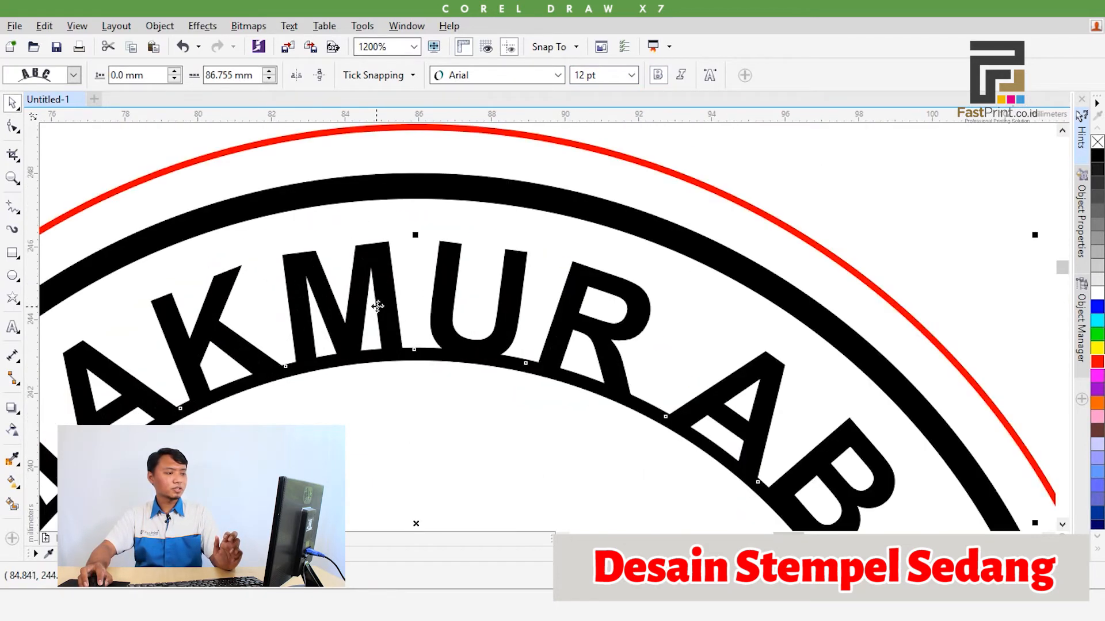
{"action": "left_click_drag", "start_coordinate": [379, 305], "coordinate": [378, 279]}
{"action": "scroll", "coordinate": [378, 280], "scroll_direction": "down", "scroll_amount": 4}
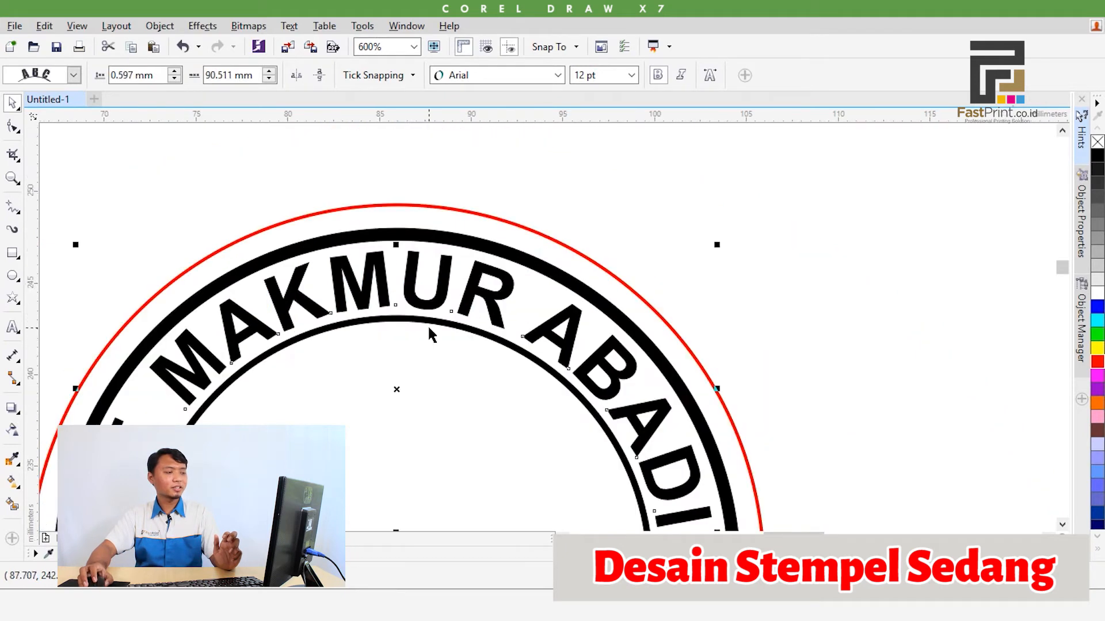
{"action": "left_click", "coordinate": [603, 333]}
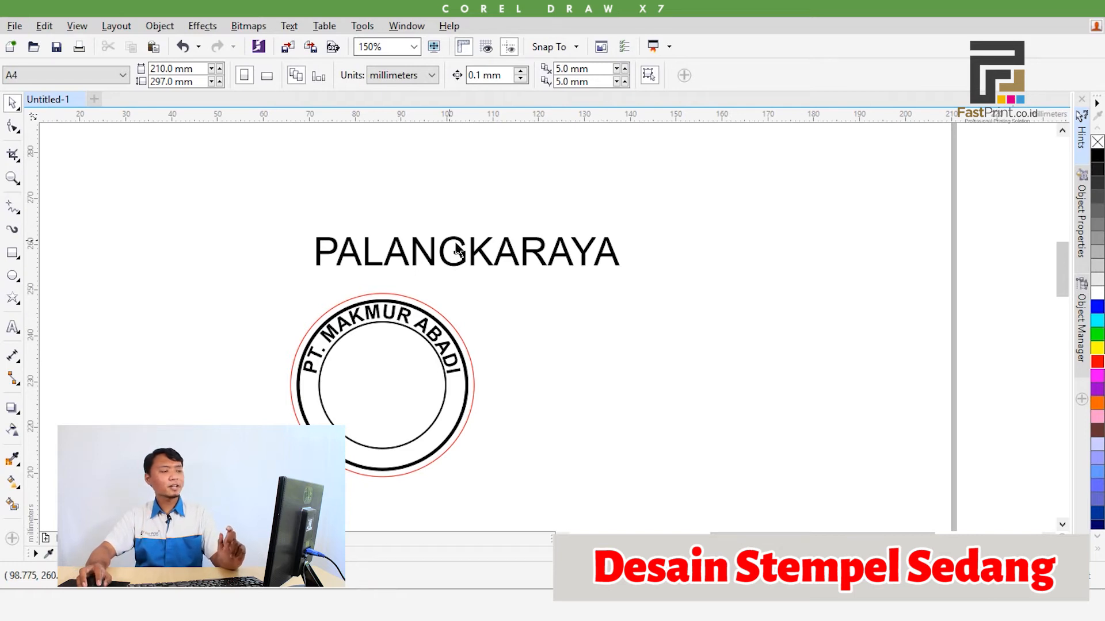
Fit the "PALANGKARAYA" text to the path of the innermost circle along its lower arc, at 10 pt
{"action": "left_click", "coordinate": [471, 247]}
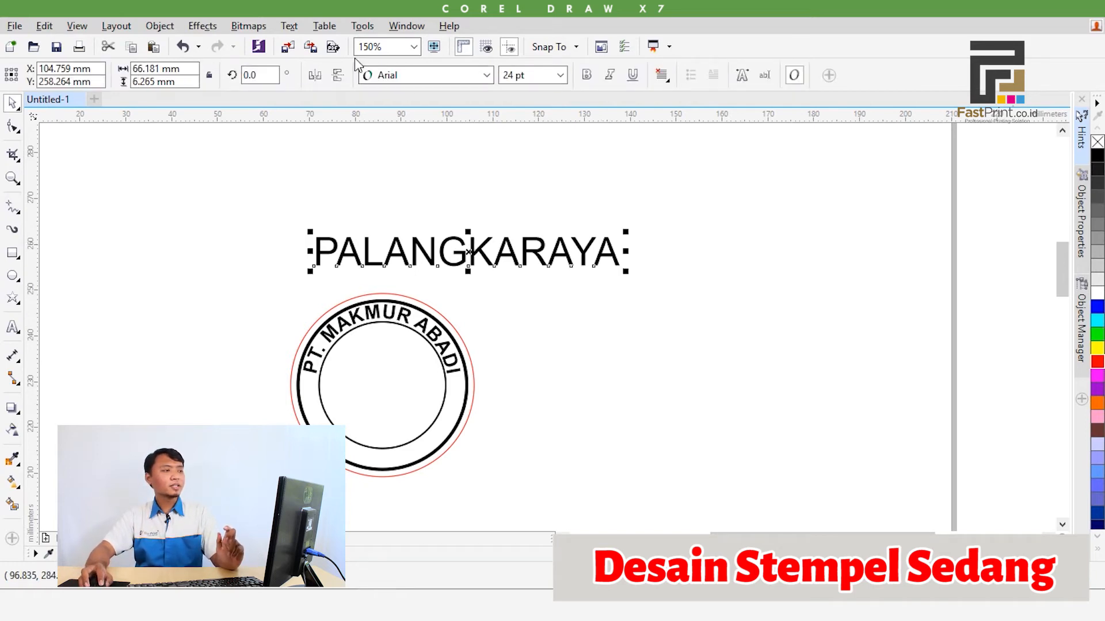
{"action": "left_click", "coordinate": [288, 29]}
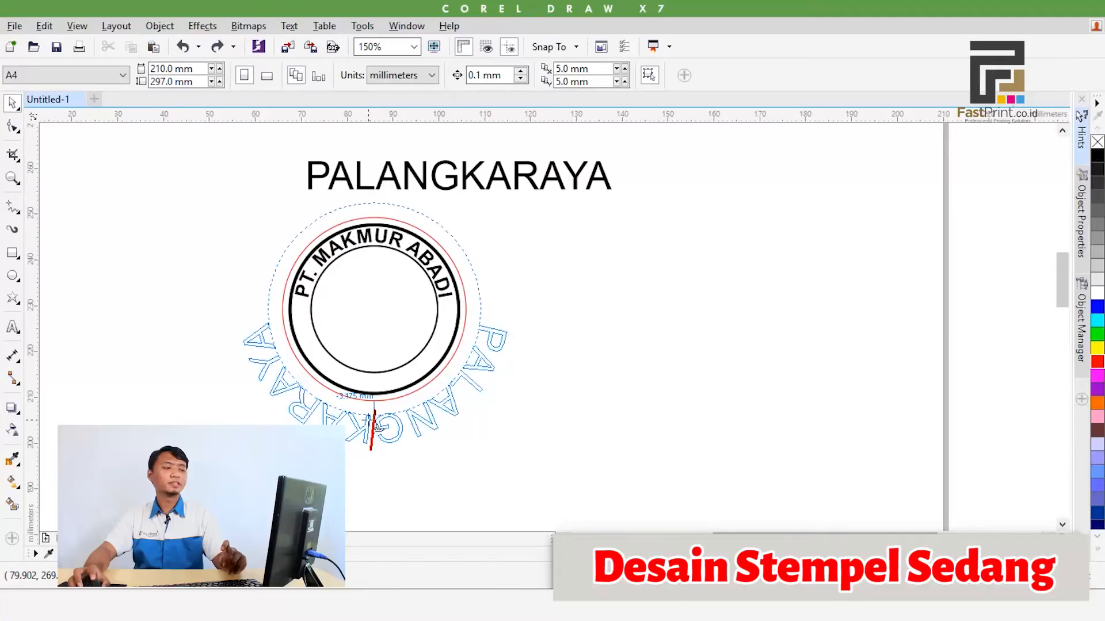
{"action": "left_click", "coordinate": [373, 428]}
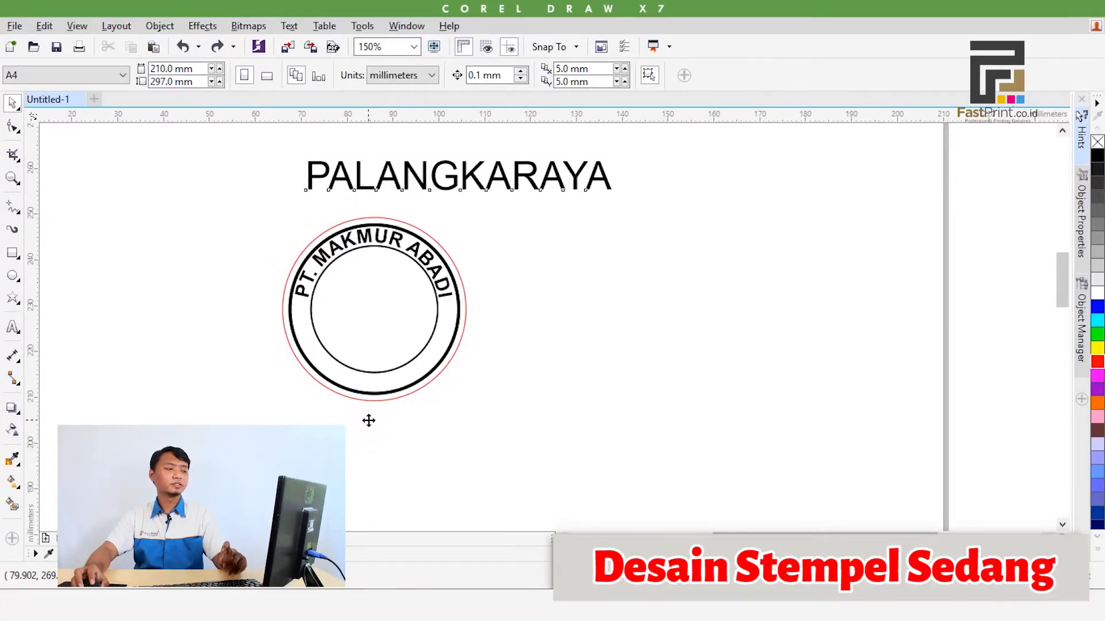
{"action": "scroll", "coordinate": [370, 420], "scroll_direction": "up", "scroll_amount": 2}
{"action": "left_click", "coordinate": [631, 75]}
{"action": "left_click_drag", "start_coordinate": [380, 420], "coordinate": [385, 345]}
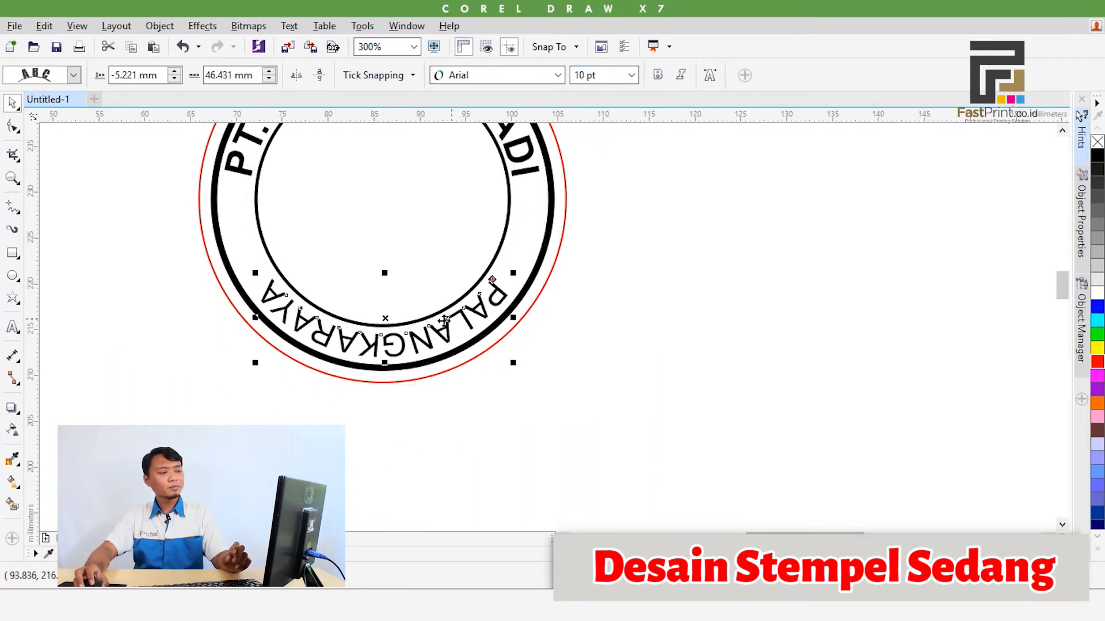
Mirror the curved "PALANGKARAYA" text vertically and horizontally so it reads upright along the lower arc
{"action": "left_click_drag", "start_coordinate": [289, 282], "coordinate": [251, 338]}
{"action": "left_click_drag", "start_coordinate": [259, 151], "coordinate": [259, 194]}
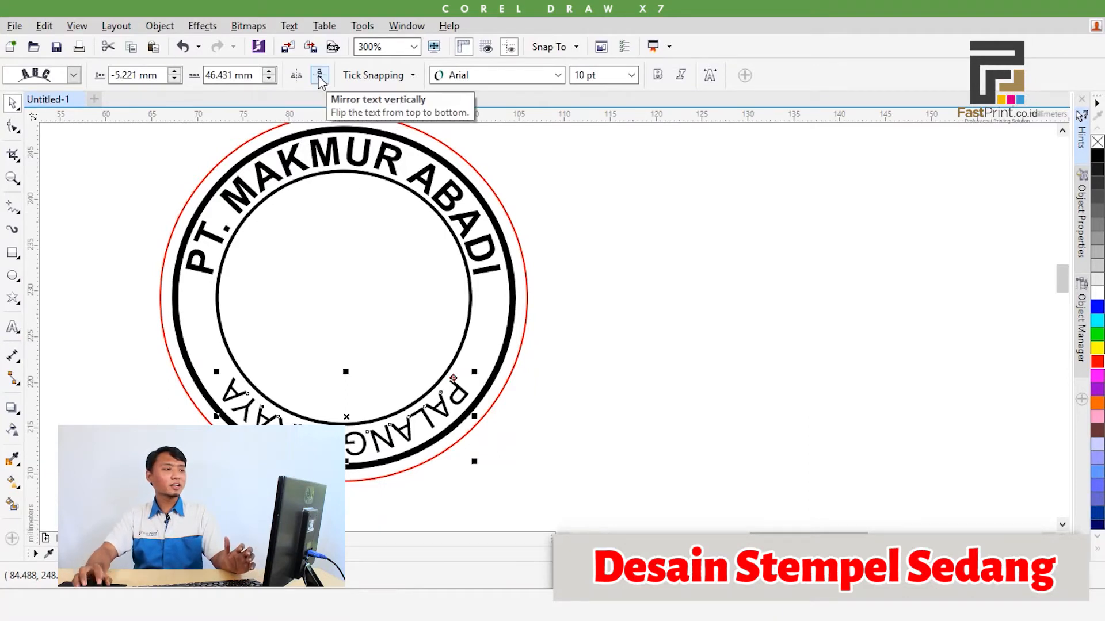
{"action": "left_click", "coordinate": [320, 76]}
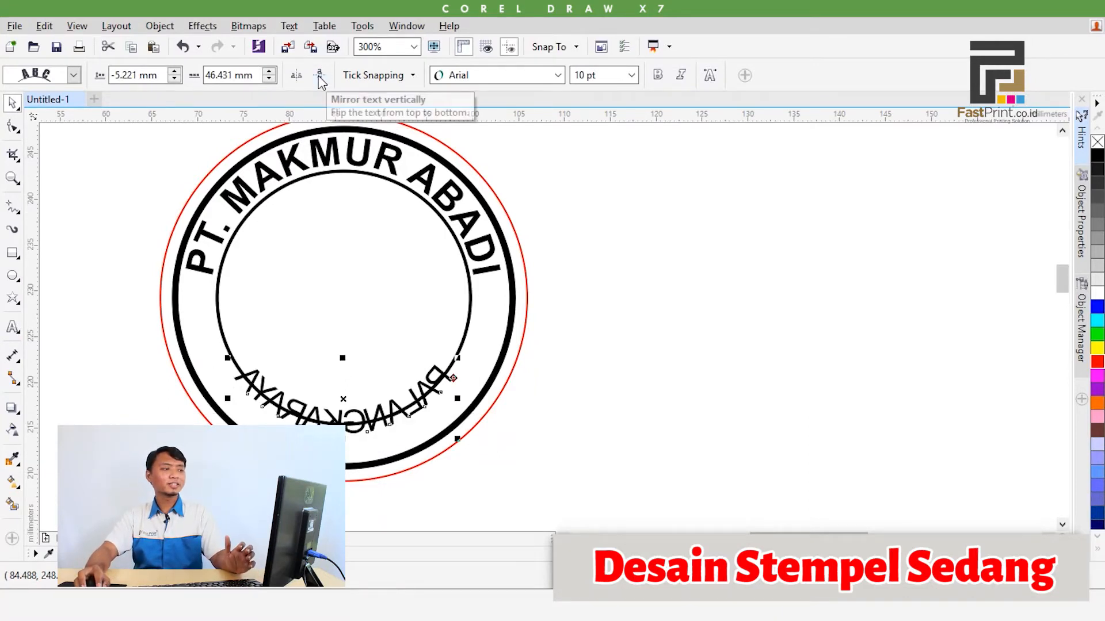
{"action": "left_click", "coordinate": [298, 76]}
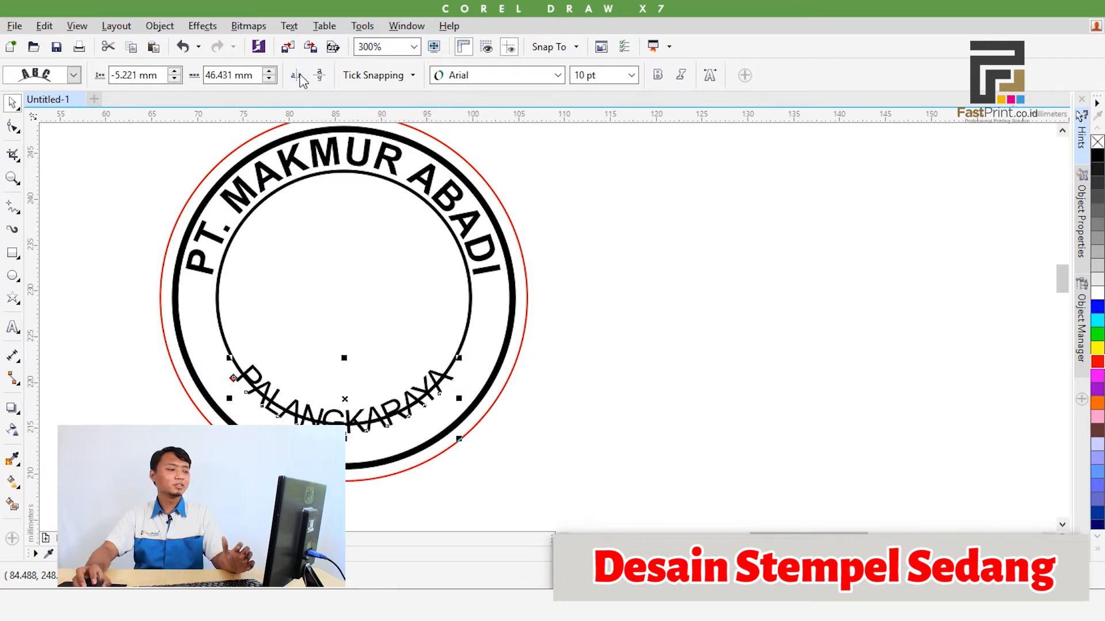
Offset the curved "PALANGKARAYA" text about -2.7 mm from the inner circle so it sits centred between the two black rings
{"action": "left_click_drag", "start_coordinate": [347, 433], "coordinate": [349, 452]}
{"action": "mouse_move", "coordinate": [350, 455]}
{"action": "left_mouse_down"}
{"action": "mouse_move", "coordinate": [347, 431]}
{"action": "mouse_move", "coordinate": [348, 442]}
{"action": "left_mouse_up"}
{"action": "scroll", "coordinate": [351, 460], "scroll_direction": "up", "scroll_amount": 2}
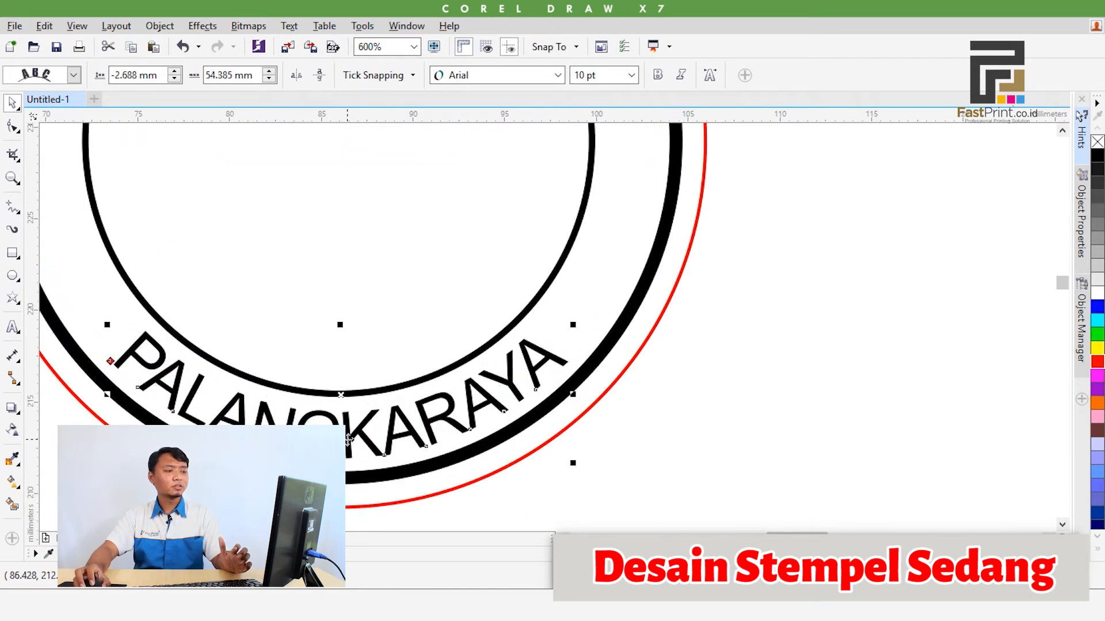
{"action": "scroll", "coordinate": [347, 403], "scroll_direction": "down", "scroll_amount": 2}
{"action": "scroll", "coordinate": [449, 316], "scroll_direction": "down", "scroll_amount": 2}
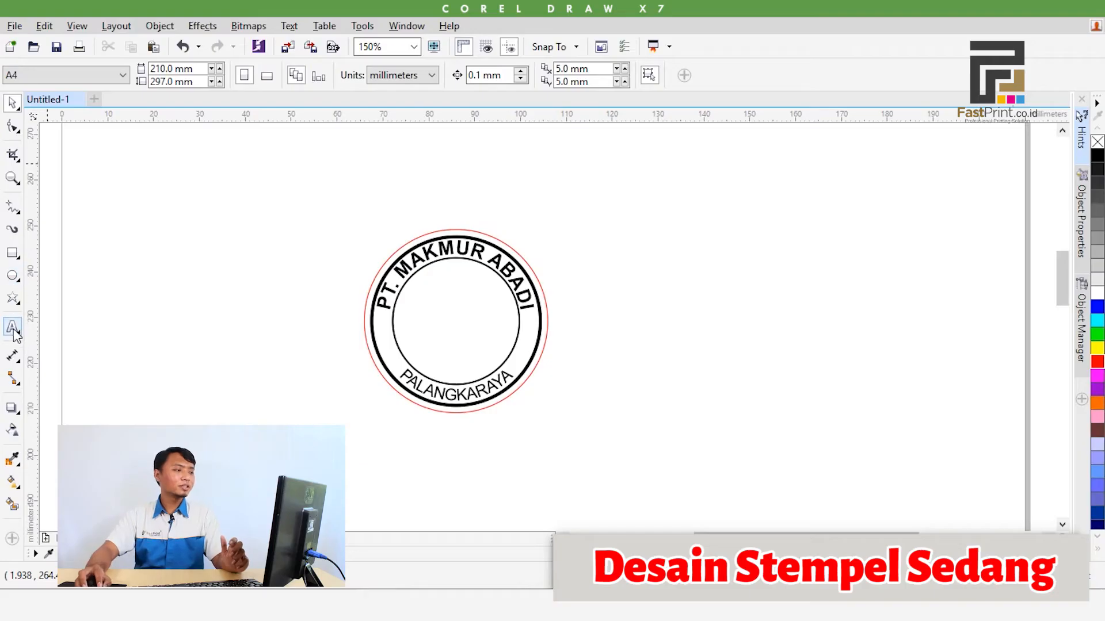
Add the letters "M" and "A" as two separate 24 pt text objects beside the stamp and make both bold
{"action": "left_click", "coordinate": [12, 328]}
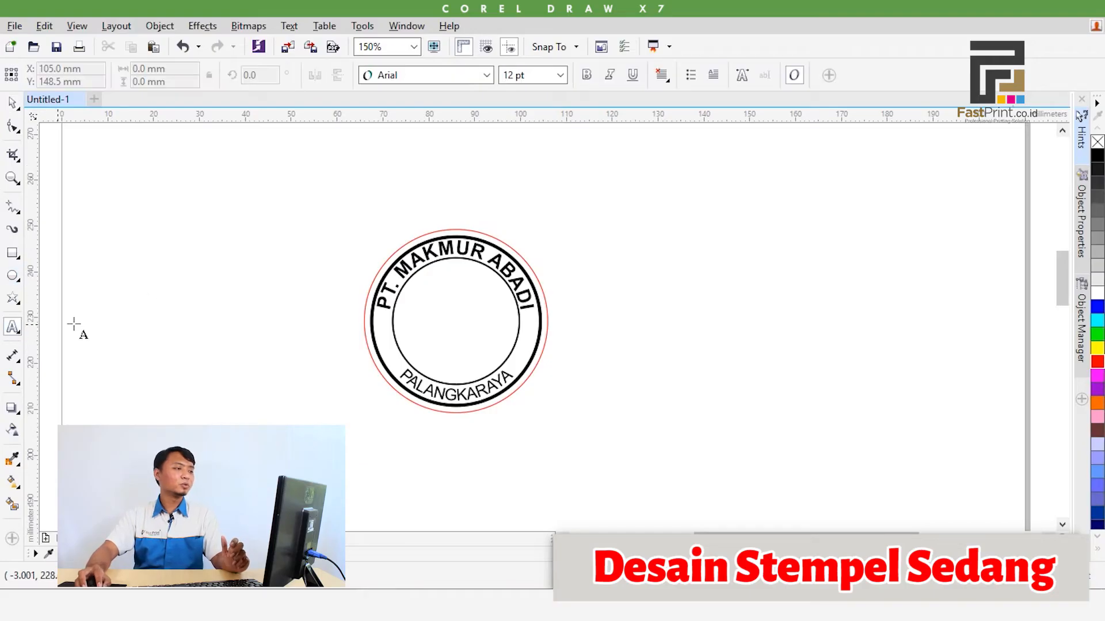
{"action": "left_click", "coordinate": [196, 212]}
{"action": "type", "text": "M"}
{"action": "left_click", "coordinate": [261, 245]}
{"action": "left_click", "coordinate": [13, 103]}
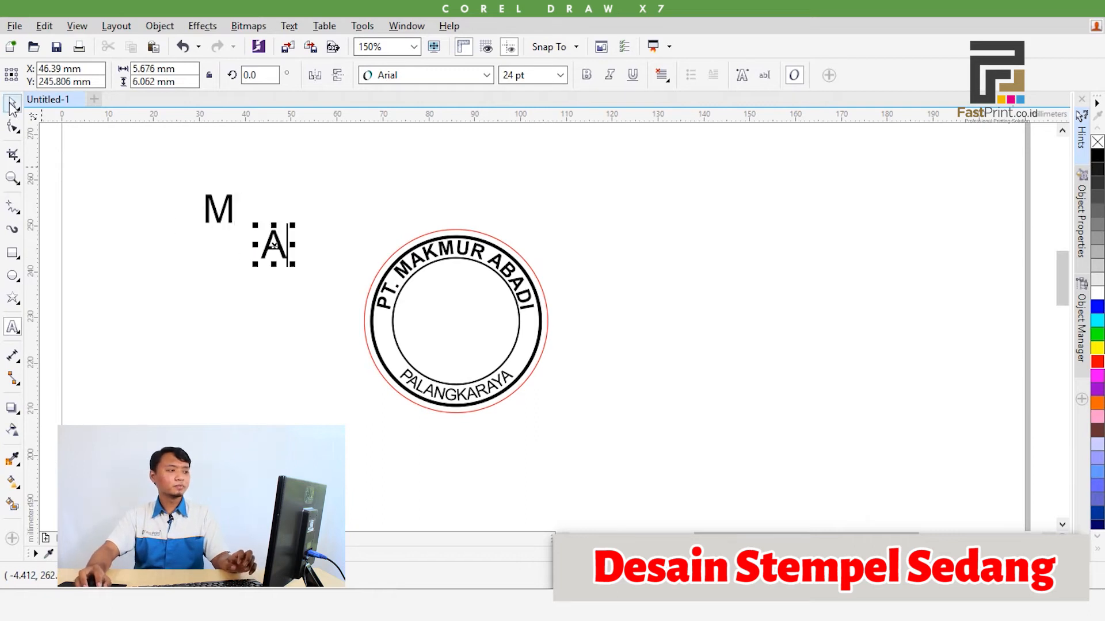
{"action": "left_click_drag", "start_coordinate": [192, 188], "coordinate": [320, 288]}
{"action": "left_click", "coordinate": [586, 75]}
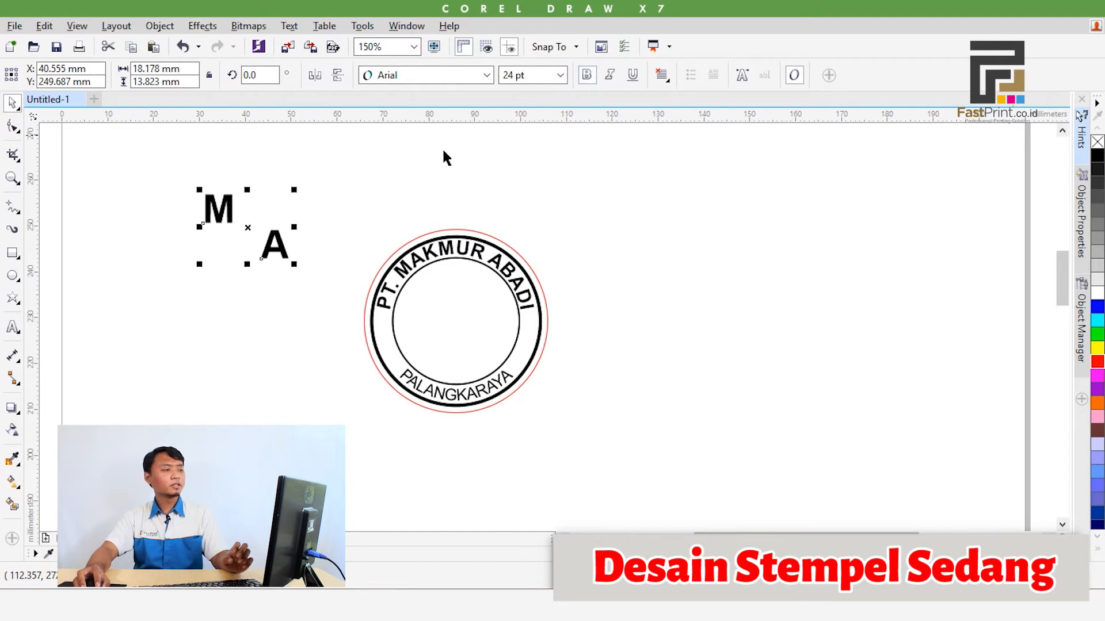
Enlarge the letters M and A to about 41.5 pt and place them inside the inner circle, with A lower and beside M
{"action": "left_click", "coordinate": [238, 228]}
{"action": "left_click_drag", "start_coordinate": [222, 217], "coordinate": [470, 346]}
{"action": "left_click_drag", "start_coordinate": [285, 253], "coordinate": [487, 339]}
{"action": "scroll", "coordinate": [488, 339], "scroll_direction": "up", "scroll_amount": 1}
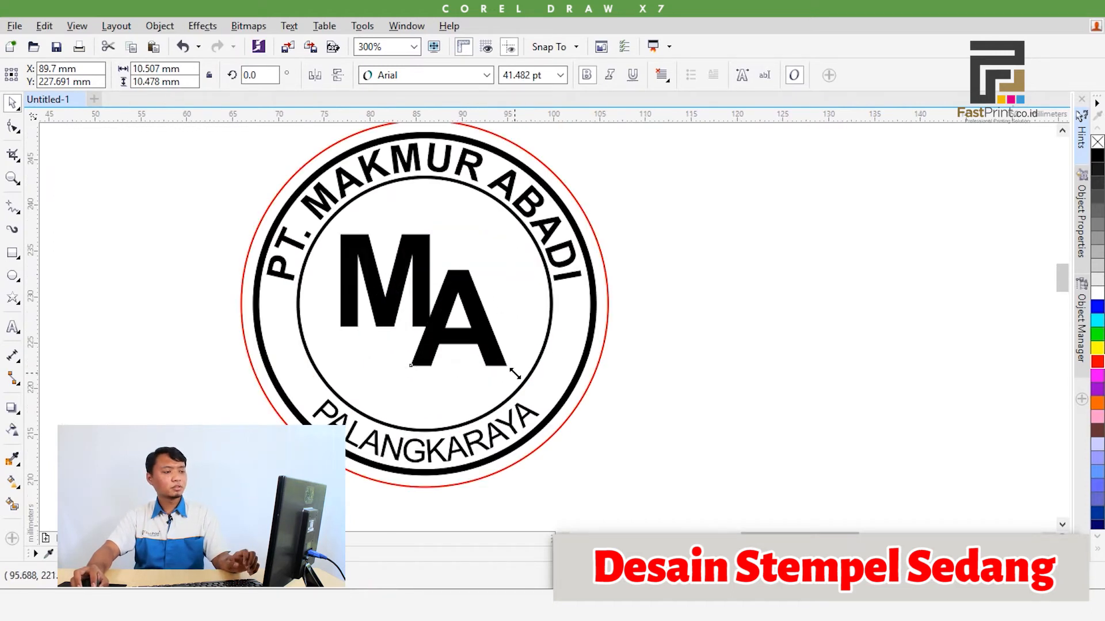
{"action": "left_click", "coordinate": [658, 358]}
{"action": "scroll", "coordinate": [658, 358], "scroll_direction": "down", "scroll_amount": 1}
{"action": "left_click_drag", "start_coordinate": [659, 360], "coordinate": [608, 343]}
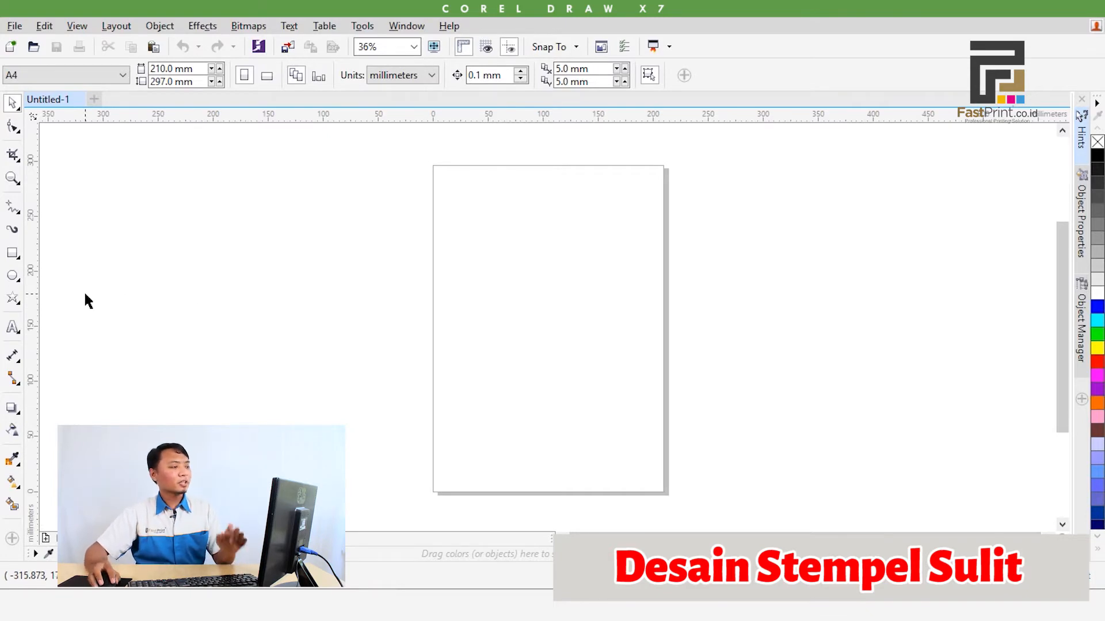
Draw a circle on the blank page, set its size to 45 by 45 mm and give it a red outline
{"action": "left_click", "coordinate": [12, 276]}
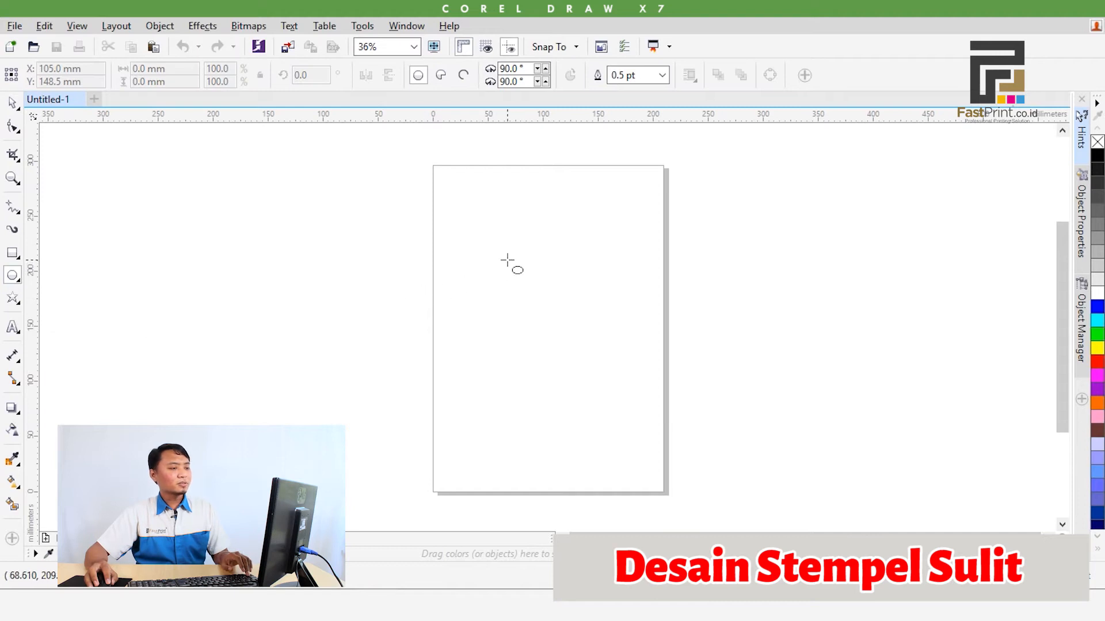
{"action": "left_click_drag", "start_coordinate": [507, 260], "coordinate": [559, 312]}
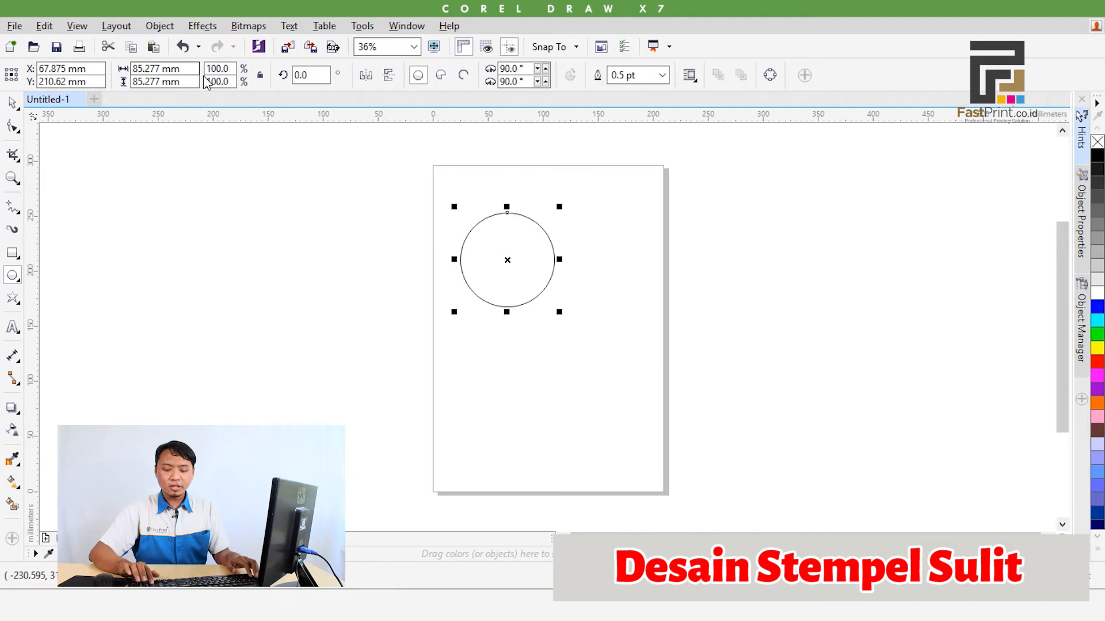
{"action": "type", "text": "45"}
{"action": "key", "text": "Tab"}
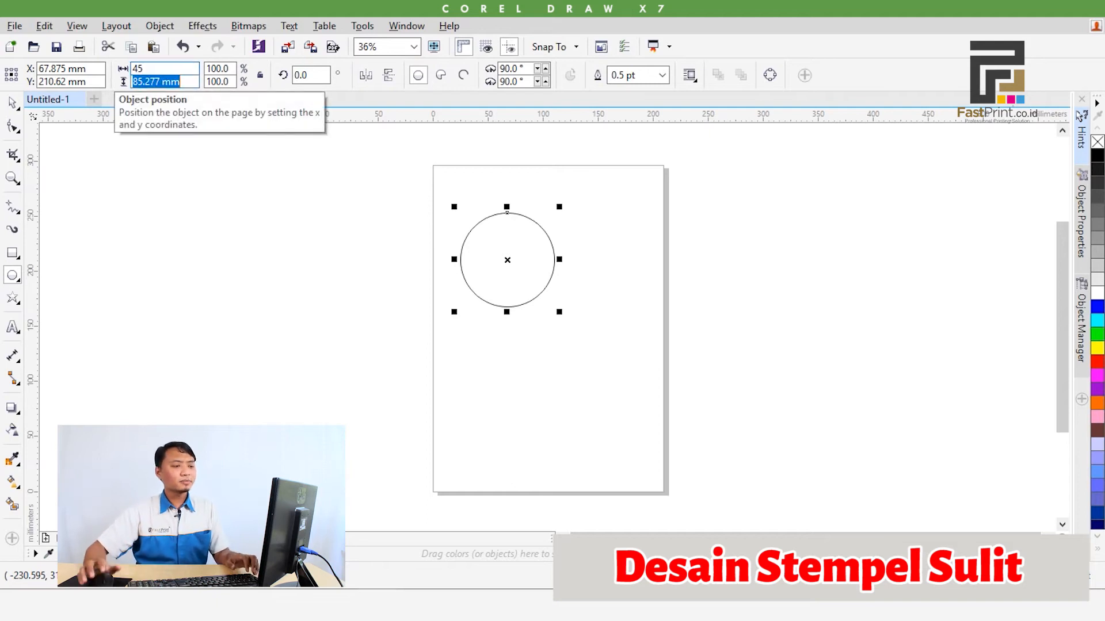
{"action": "type", "text": "45"}
{"action": "key", "text": "Return"}
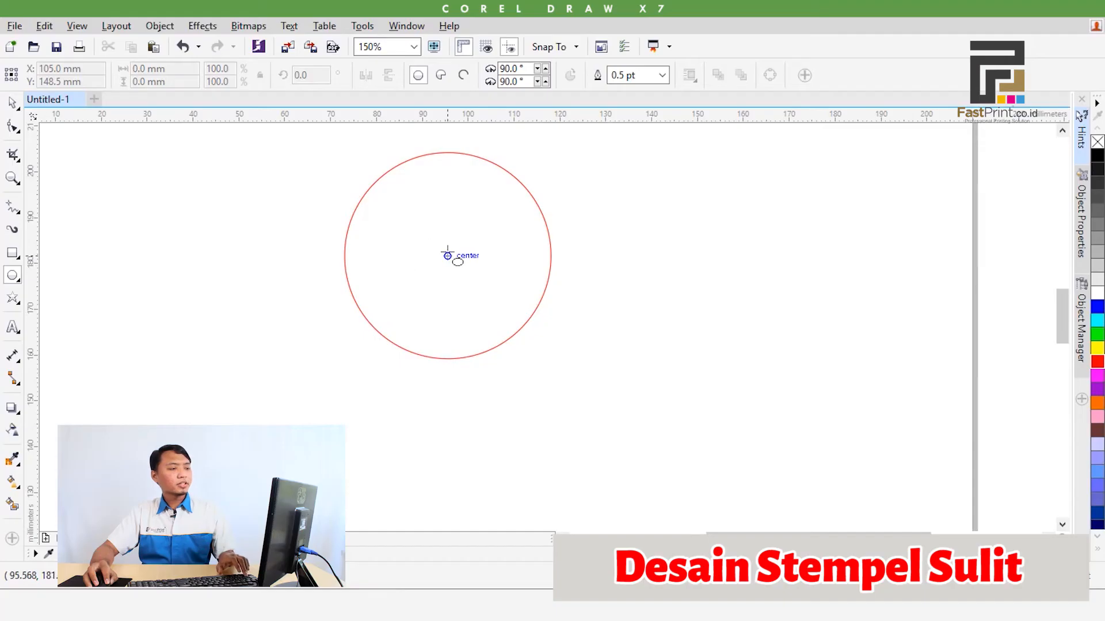
Draw two black circles about 41 mm and 29 mm in diameter, concentric with the red circle
{"action": "left_click_drag", "start_coordinate": [448, 256], "coordinate": [540, 350]}
{"action": "left_click_drag", "start_coordinate": [348, 156], "coordinate": [374, 176]}
{"action": "right_click", "coordinate": [374, 176]}
{"action": "key", "text": "Delete"}
{"action": "left_click_drag", "start_coordinate": [447, 255], "coordinate": [508, 322]}
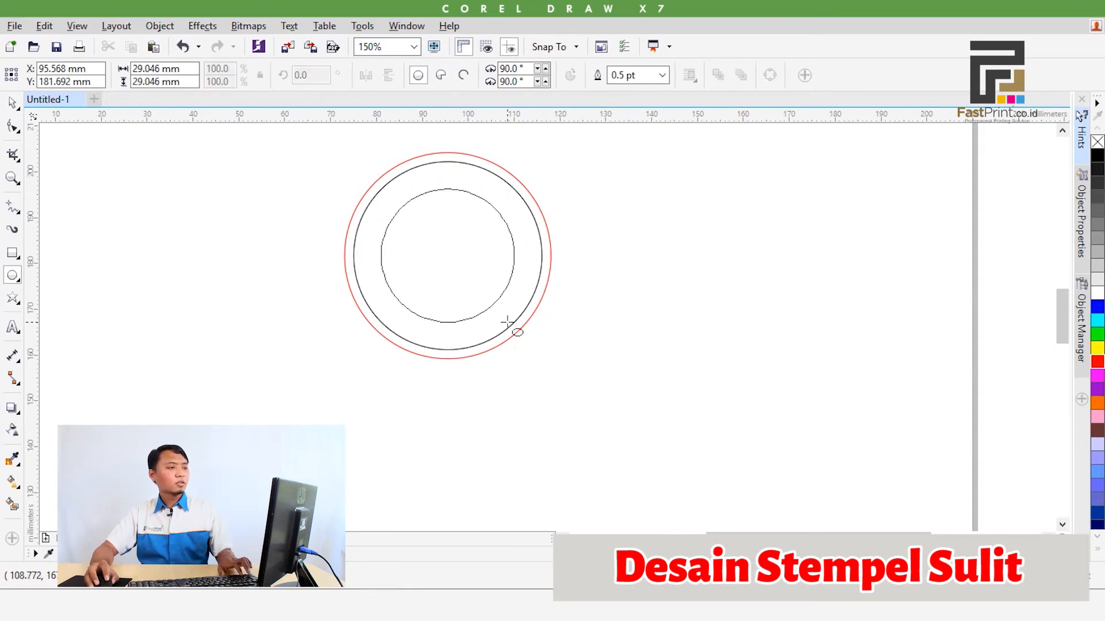
{"action": "left_click_drag", "start_coordinate": [508, 322], "coordinate": [508, 322]}
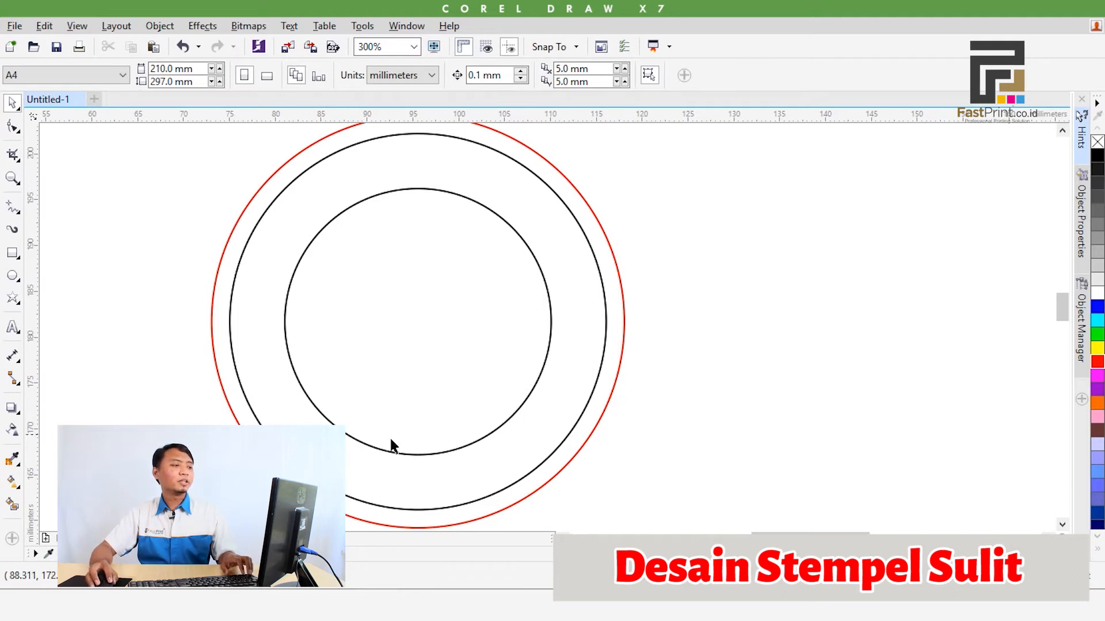
Trim the 41 mm circle with the 29 mm circle to cut out a ring
{"action": "left_click", "coordinate": [426, 271]}
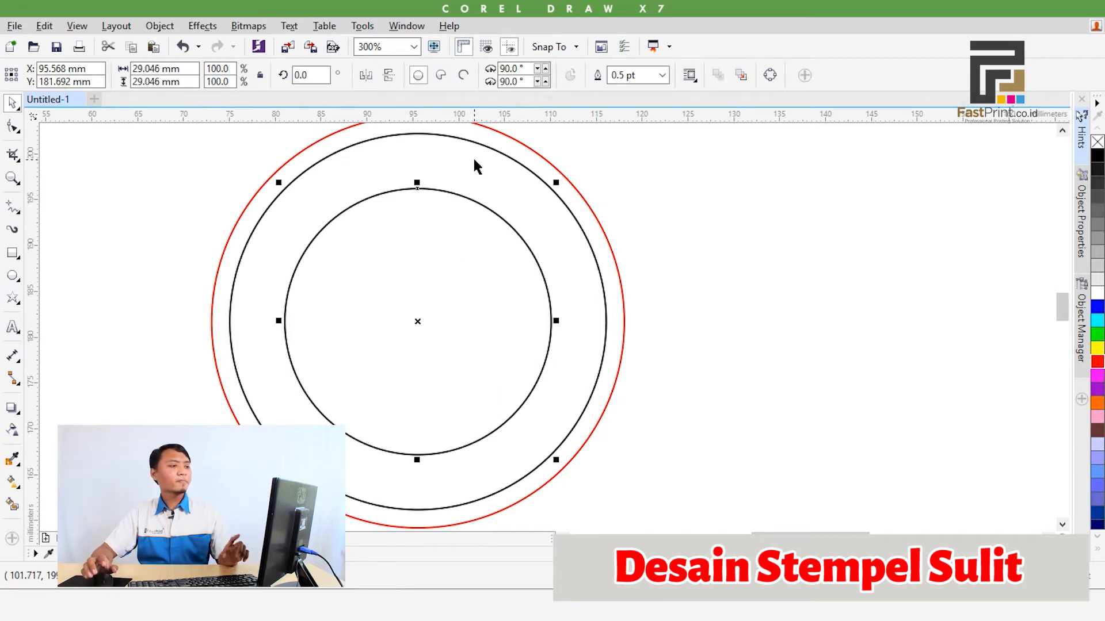
{"action": "left_click", "coordinate": [426, 152], "text": "shift"}
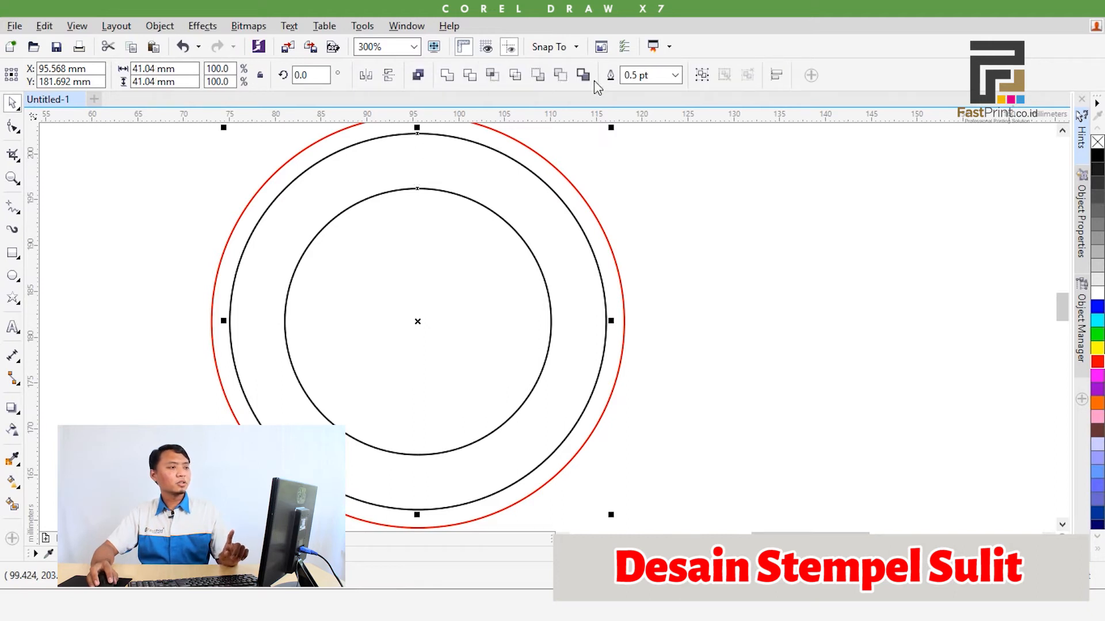
{"action": "left_click", "coordinate": [470, 80]}
{"action": "left_click", "coordinate": [684, 177]}
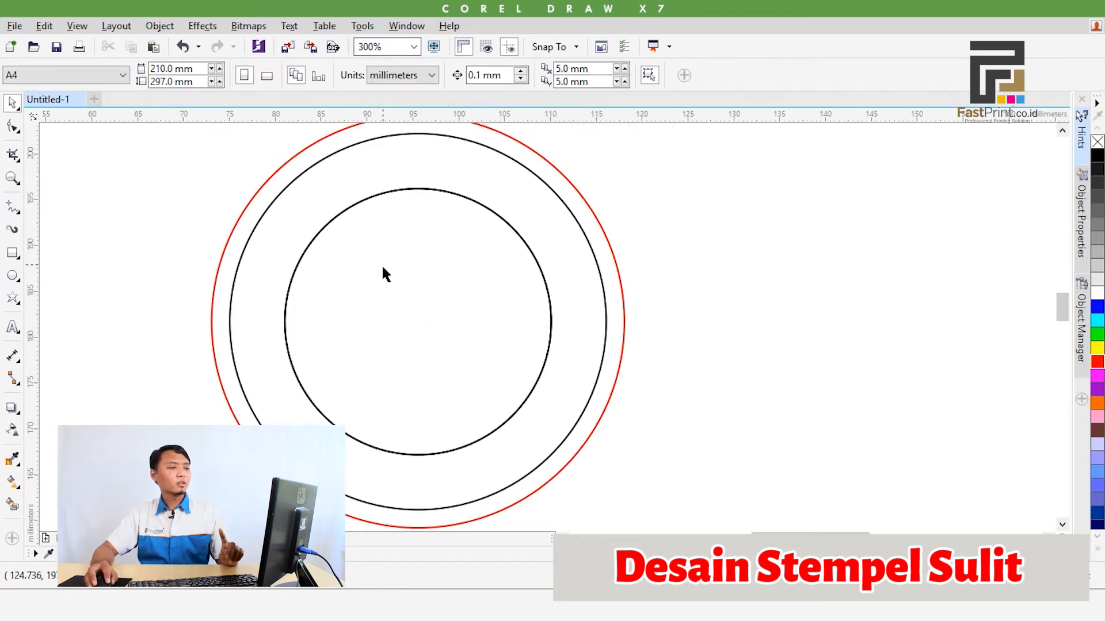
Move the leftover inner circle out beside the stamp and fill the trimmed ring with black
{"action": "left_click_drag", "start_coordinate": [383, 268], "coordinate": [848, 267]}
{"action": "left_click", "coordinate": [457, 195]}
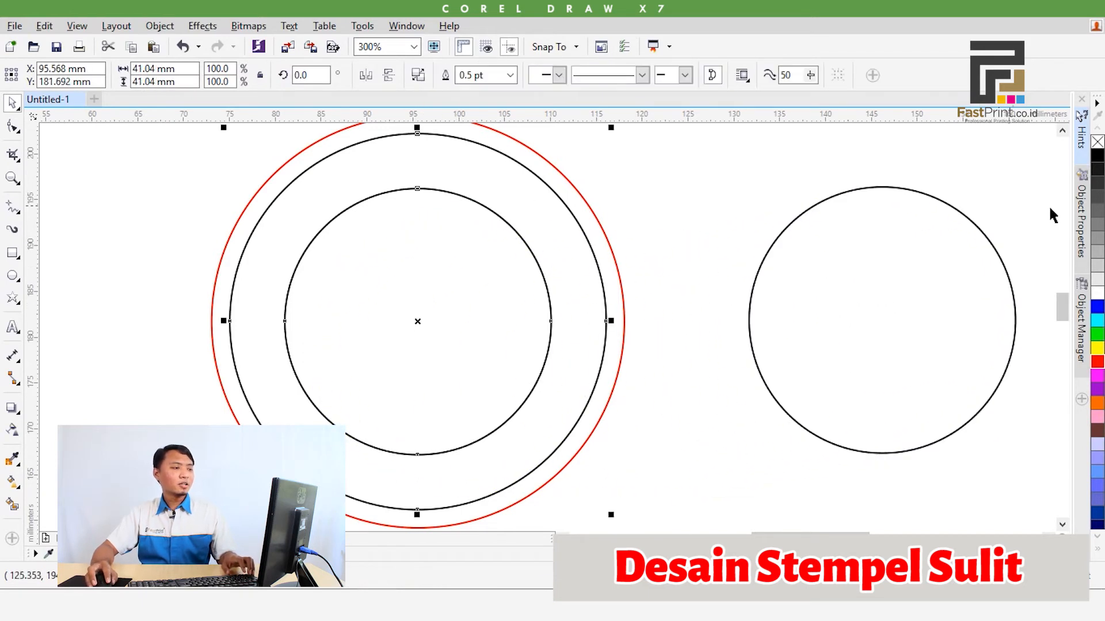
{"action": "left_click", "coordinate": [1098, 155]}
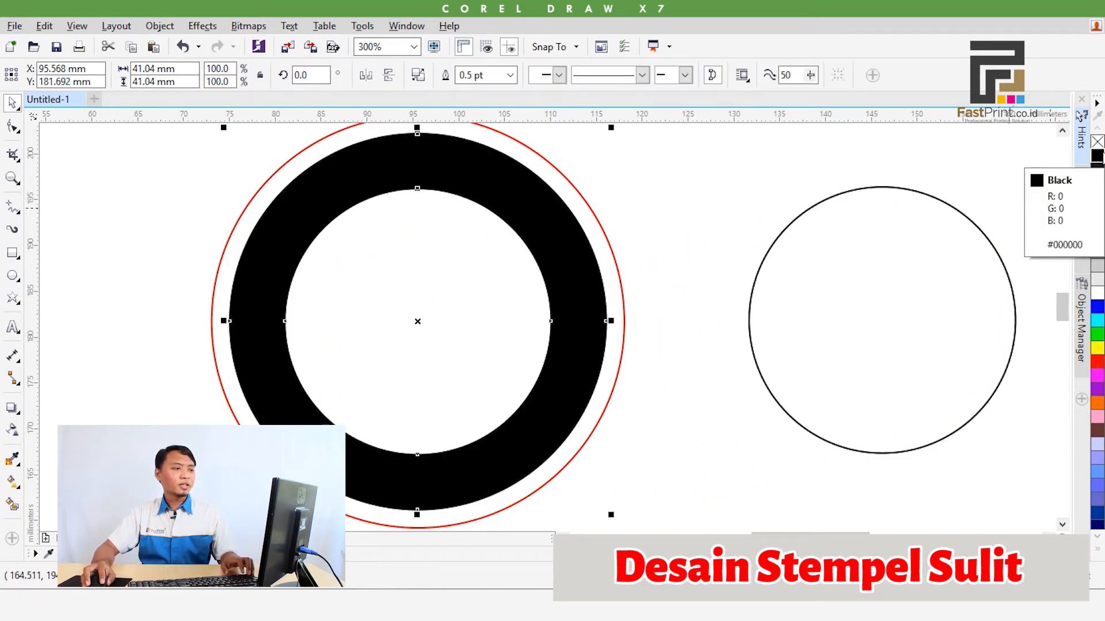